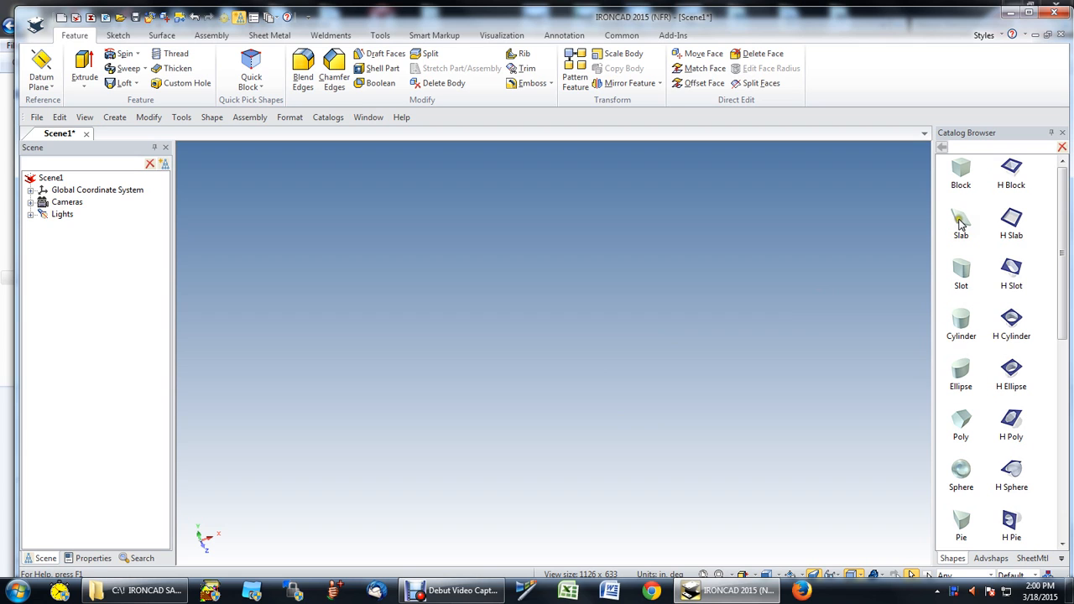
Place a Slab shape from the catalog in the empty scene and select it at shape level.
{"action": "left_click_drag", "start_coordinate": [958, 220], "coordinate": [514, 375]}
{"action": "scroll", "coordinate": [513, 377], "scroll_direction": "up", "scroll_amount": 3}
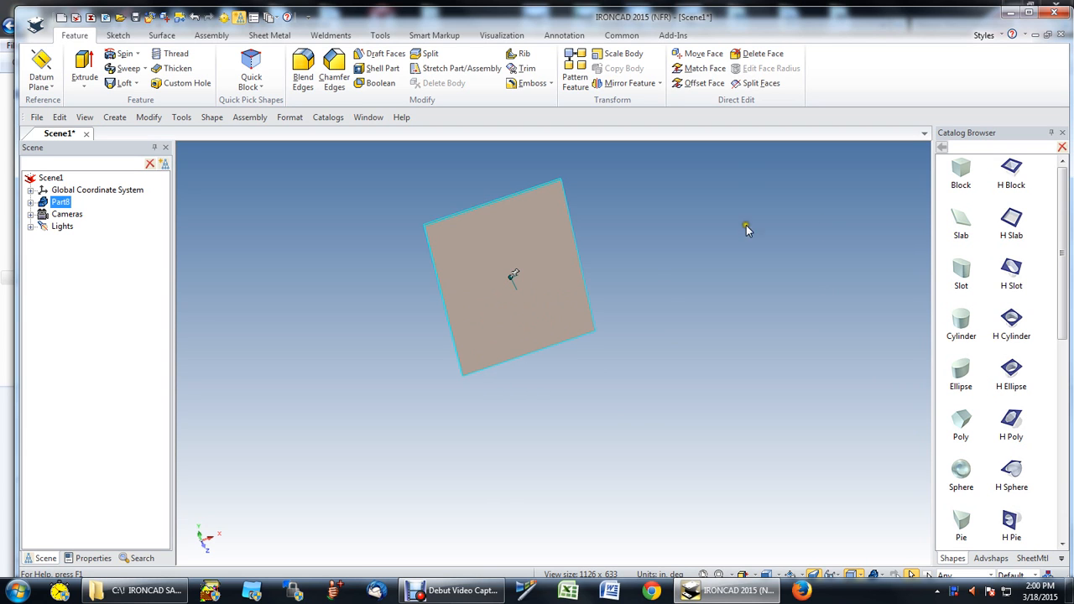
{"action": "left_click", "coordinate": [493, 300]}
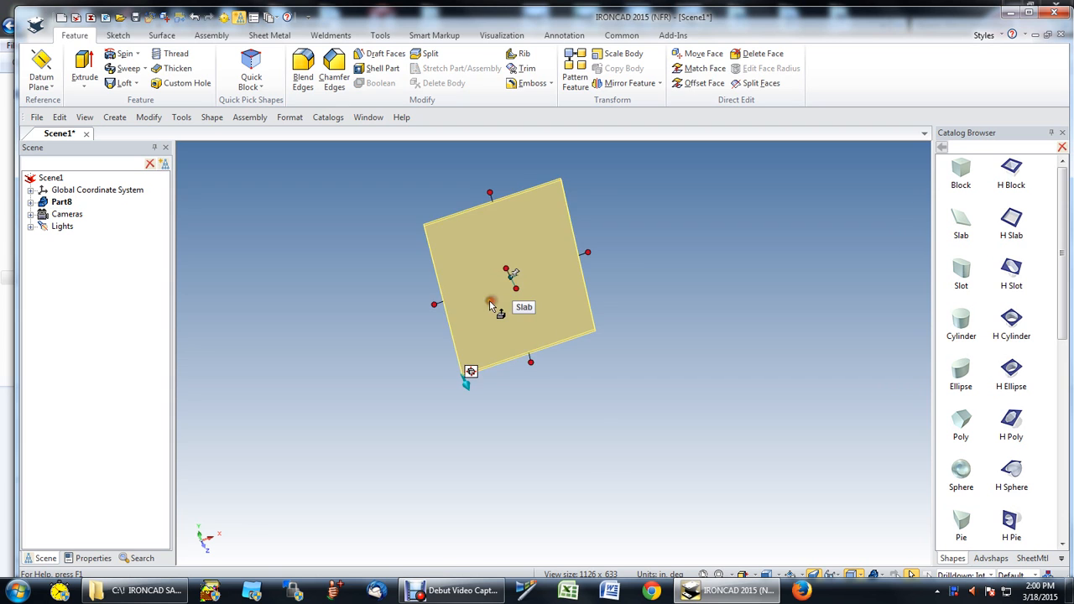
Set the slab's length and width to 10 in.
{"action": "right_click", "coordinate": [435, 312]}
{"action": "left_click", "coordinate": [445, 300]}
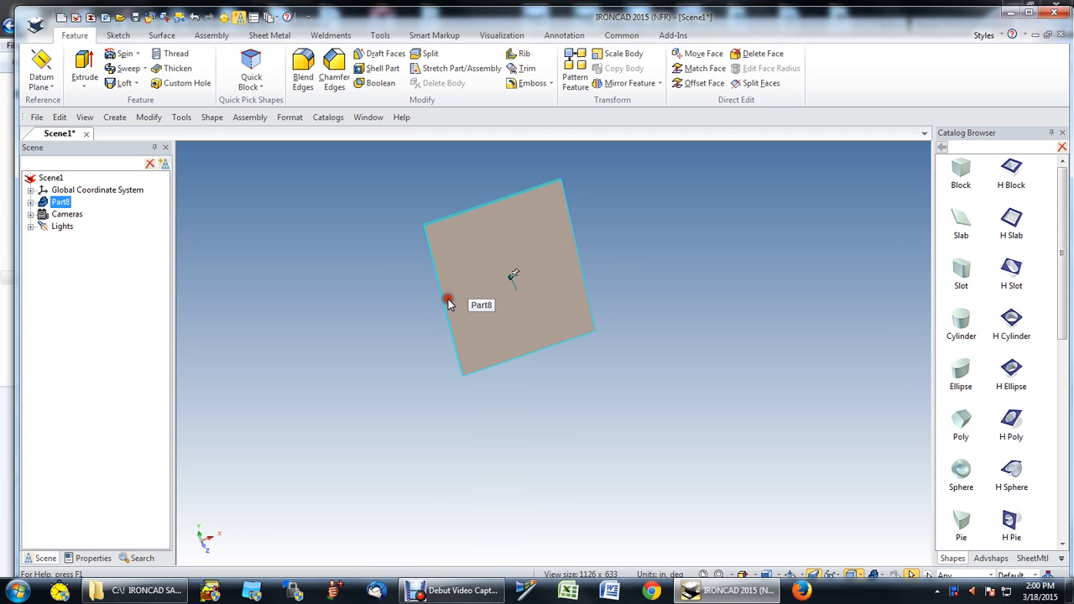
{"action": "left_click", "coordinate": [442, 304]}
{"action": "right_click", "coordinate": [441, 303]}
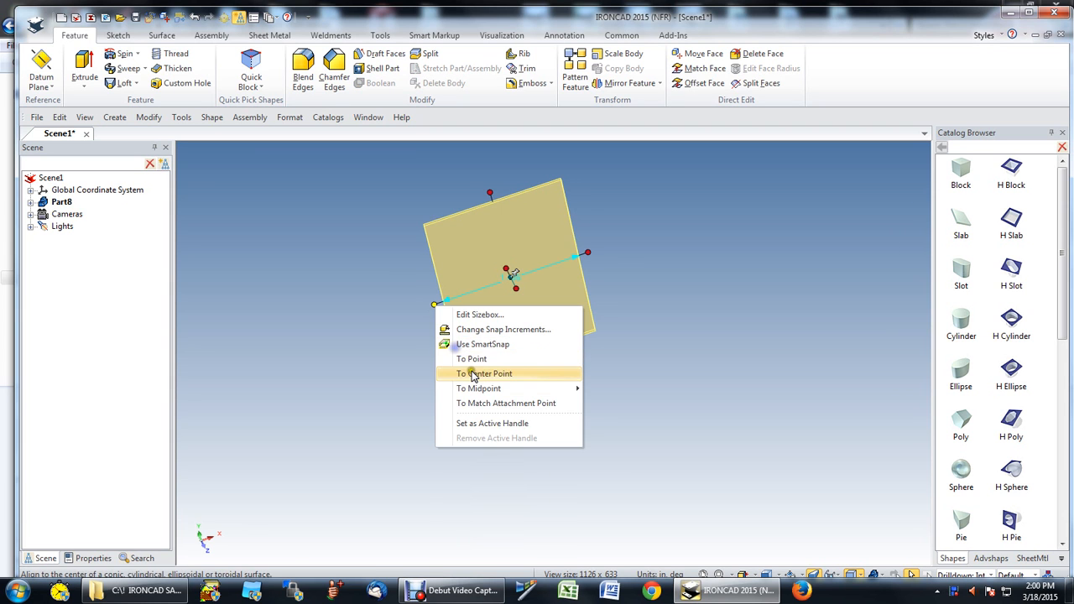
{"action": "left_click", "coordinate": [488, 315]}
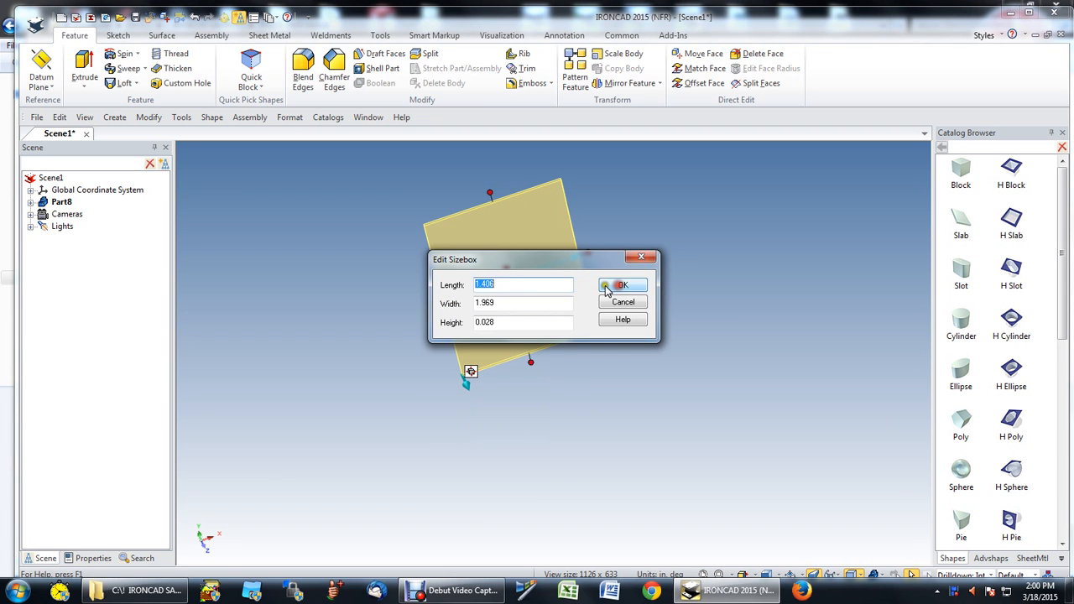
{"action": "type", "text": "10"}
{"action": "key", "text": "Tab"}
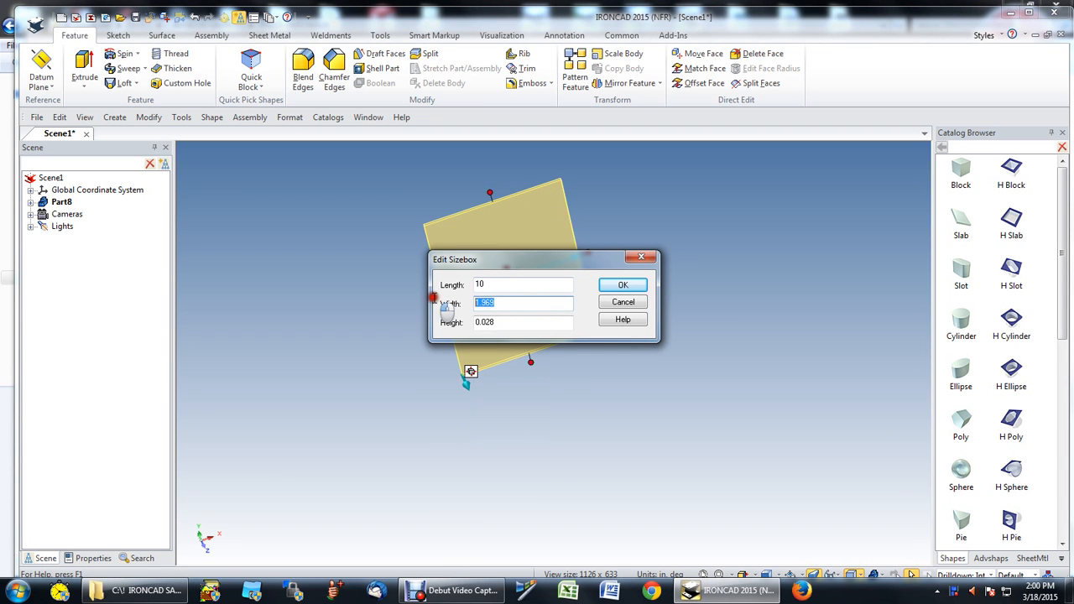
{"action": "type", "text": "2"}
{"action": "key", "text": "BackSpace"}
{"action": "type", "text": "10"}
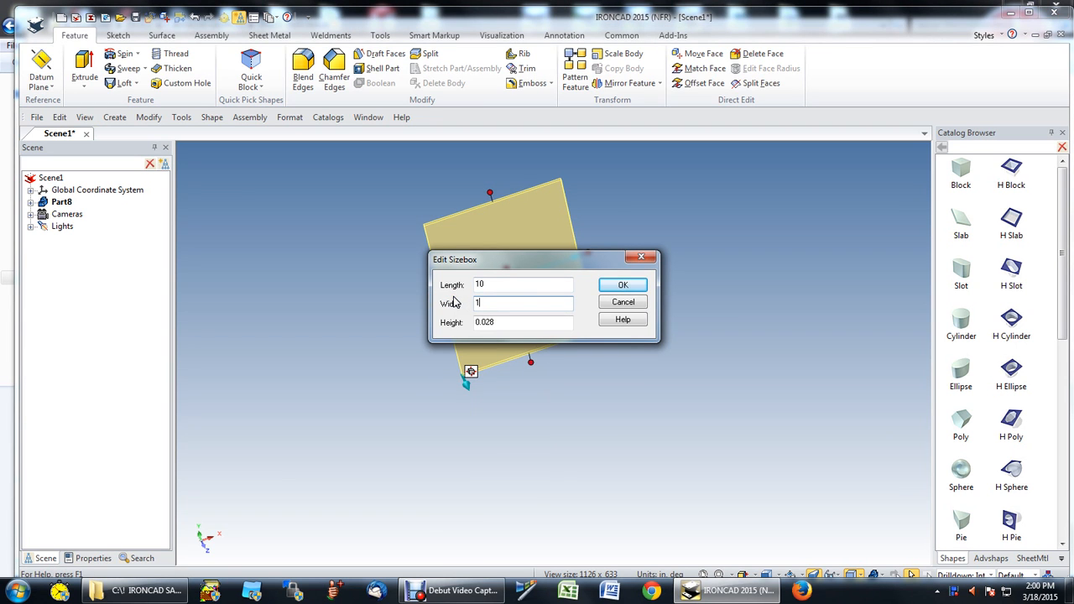
{"action": "left_click", "coordinate": [620, 286]}
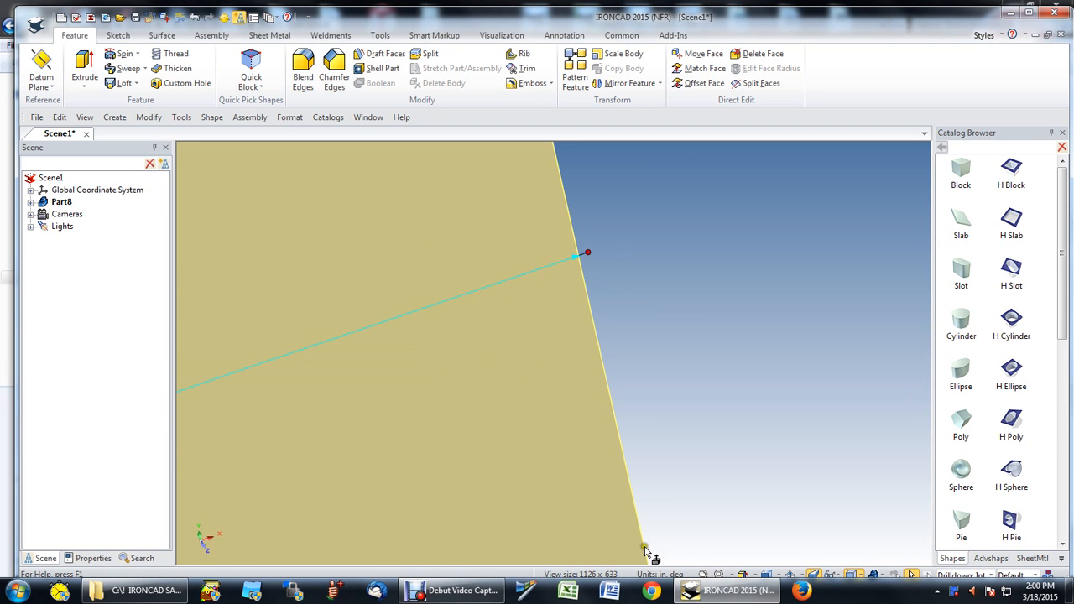
{"action": "left_click", "coordinate": [701, 574]}
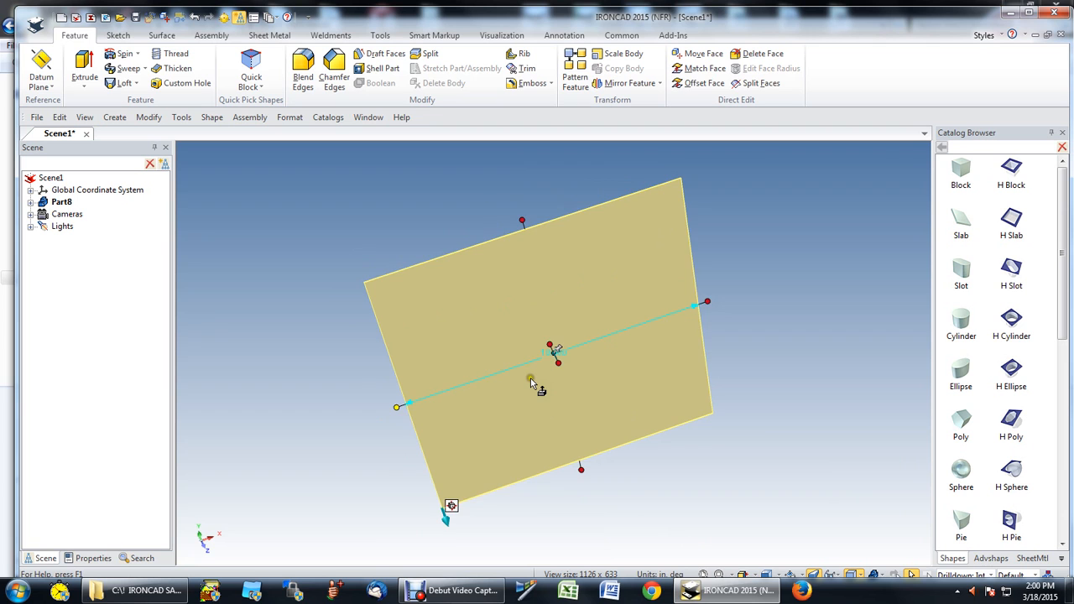
Select the slab's large front face and open its SmartPaint properties.
{"action": "left_click", "coordinate": [495, 349]}
{"action": "scroll", "coordinate": [432, 372], "scroll_direction": "up", "scroll_amount": 1}
{"action": "scroll", "coordinate": [407, 385], "scroll_direction": "down", "scroll_amount": 2}
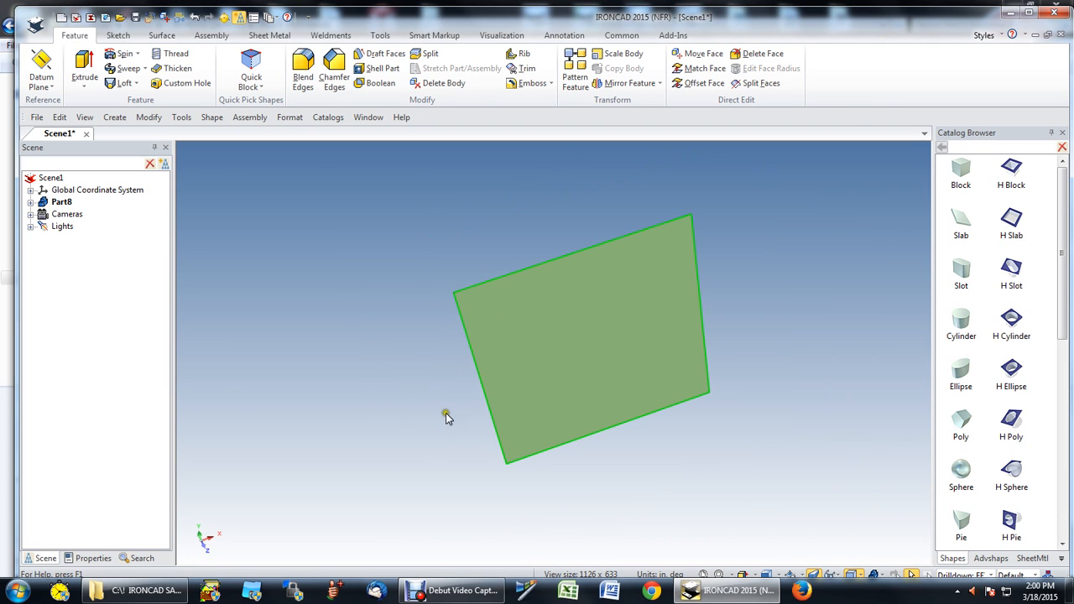
{"action": "scroll", "coordinate": [639, 412], "scroll_direction": "up", "scroll_amount": 1}
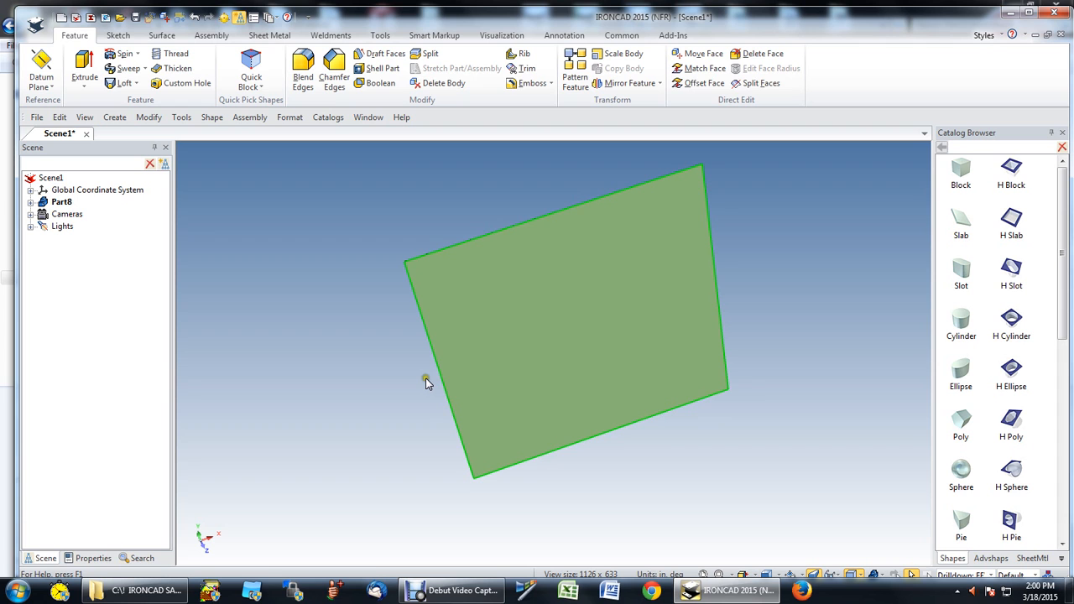
{"action": "middle_click_drag", "start_coordinate": [425, 381], "coordinate": [427, 347]}
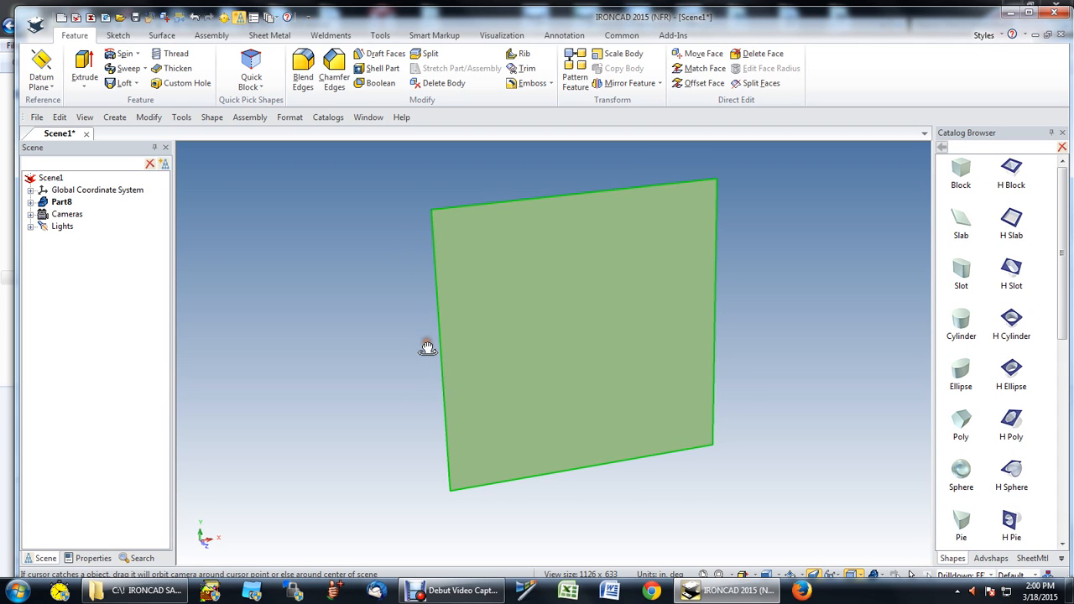
{"action": "key", "text": "Escape"}
{"action": "left_click", "coordinate": [523, 338]}
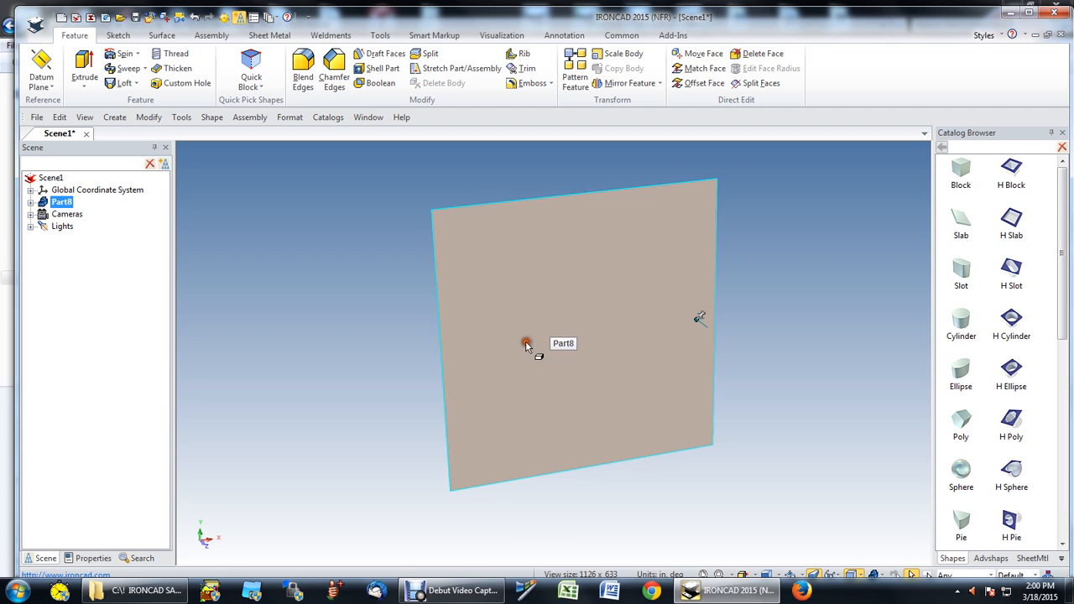
{"action": "left_click", "coordinate": [523, 338]}
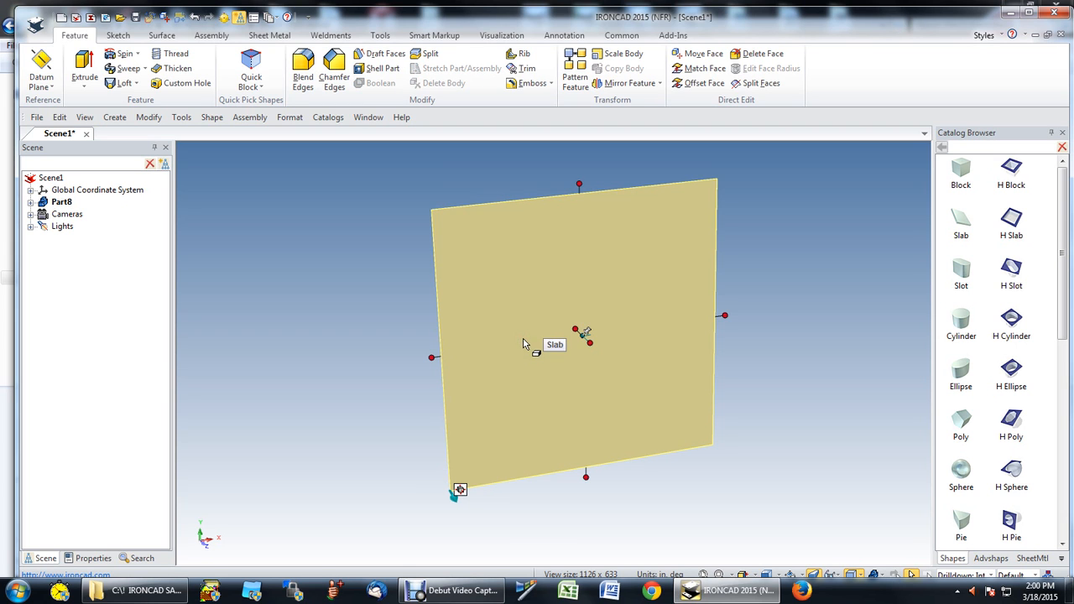
{"action": "left_click", "coordinate": [524, 339]}
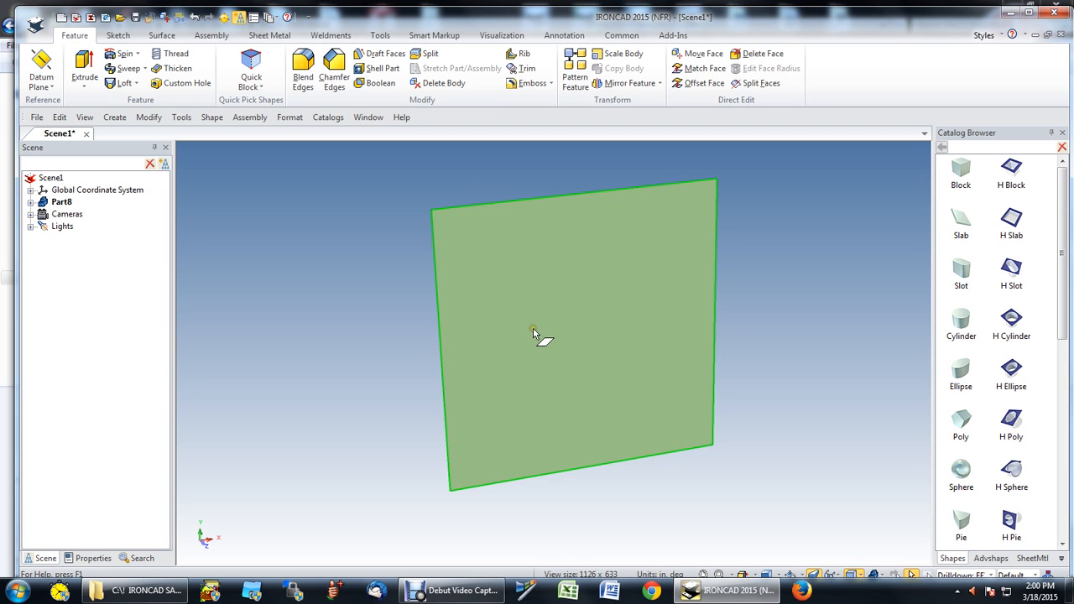
{"action": "right_click", "coordinate": [532, 334]}
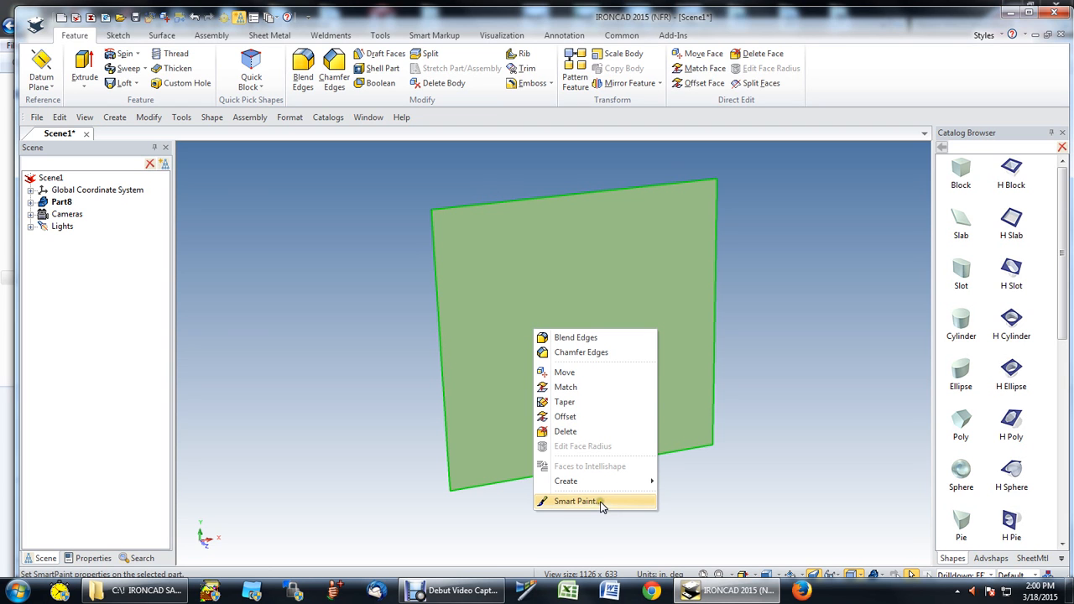
{"action": "left_click", "coordinate": [579, 501]}
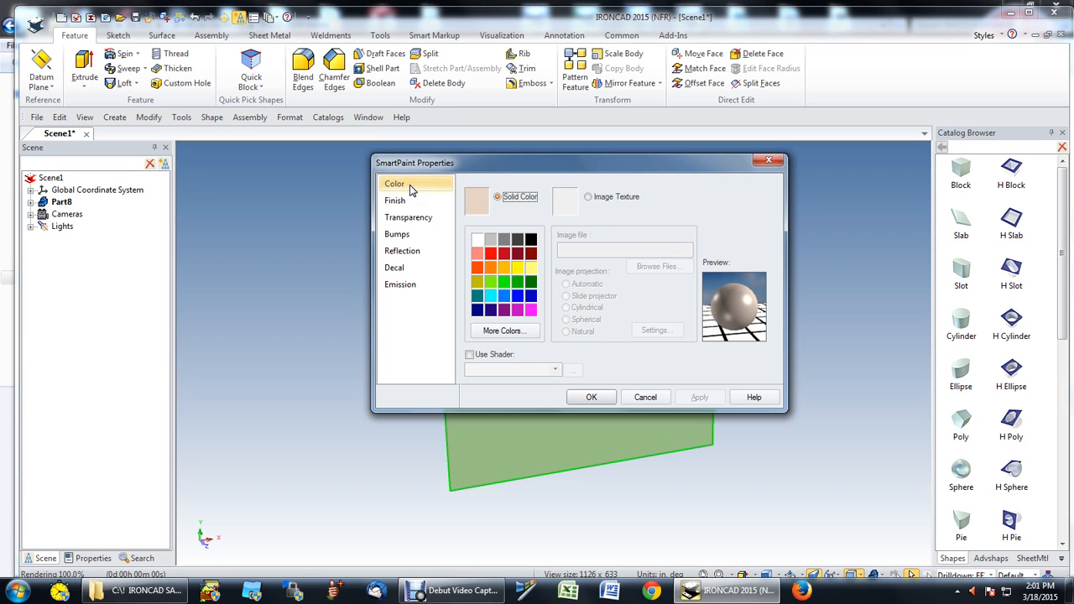
Switch the face's color to an image texture using sample1.jpg from the TRACE OVER IMAGE folder.
{"action": "left_click", "coordinate": [592, 198]}
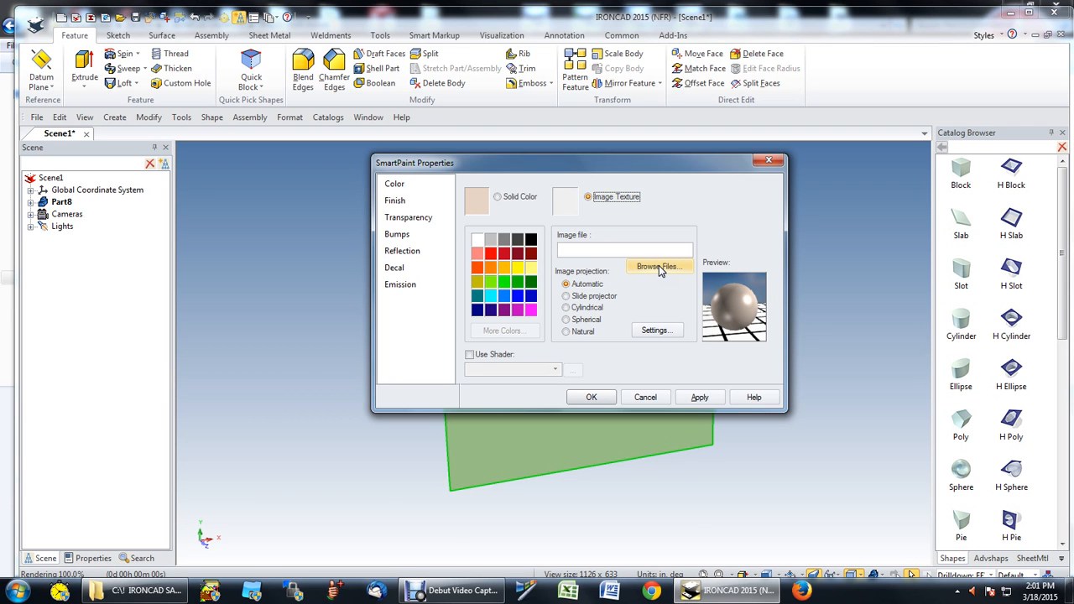
{"action": "left_click", "coordinate": [658, 267]}
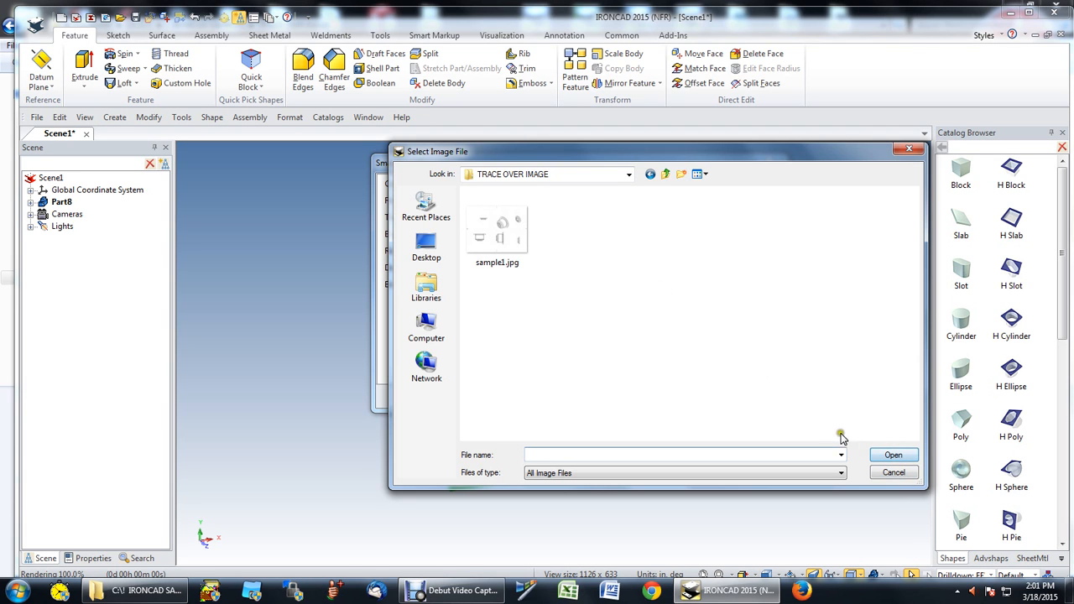
{"action": "left_click", "coordinate": [485, 227]}
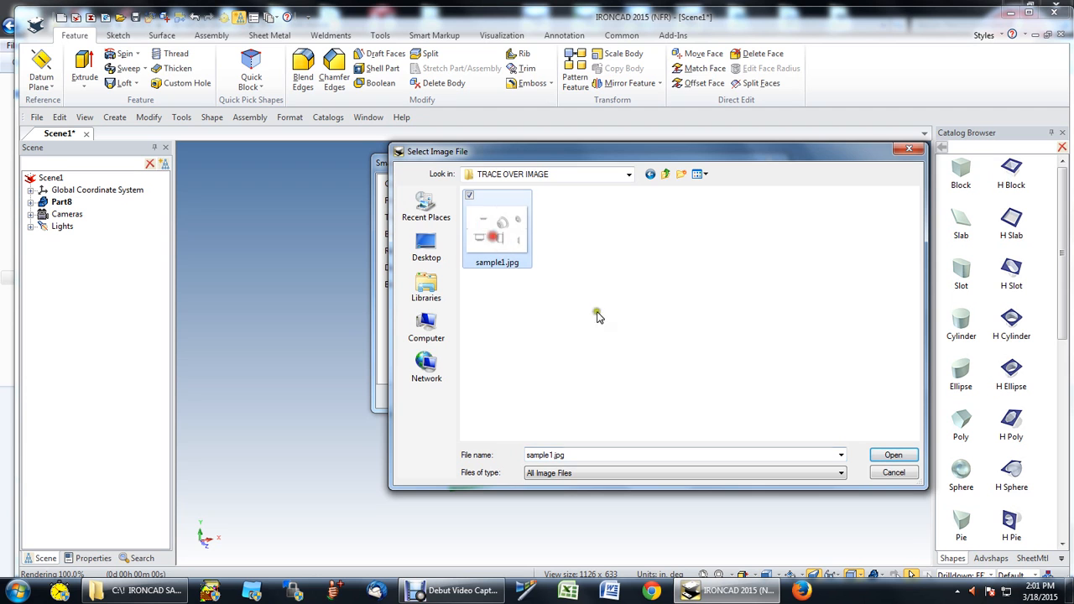
{"action": "left_click", "coordinate": [891, 455]}
{"action": "left_click_drag", "start_coordinate": [649, 168], "coordinate": [897, 15]}
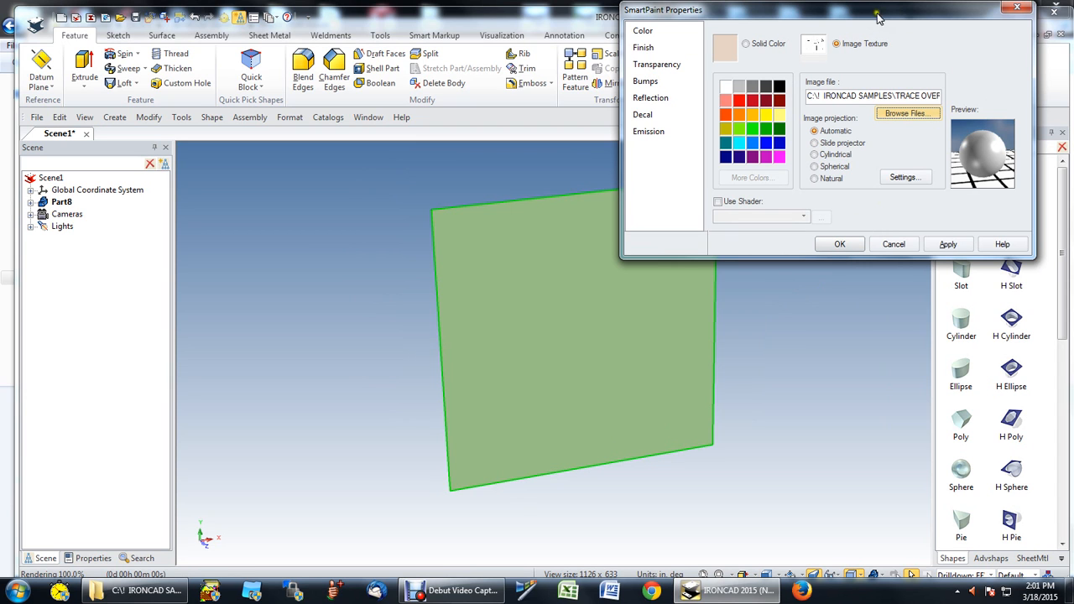
{"action": "left_click_drag", "start_coordinate": [863, 16], "coordinate": [879, 15]}
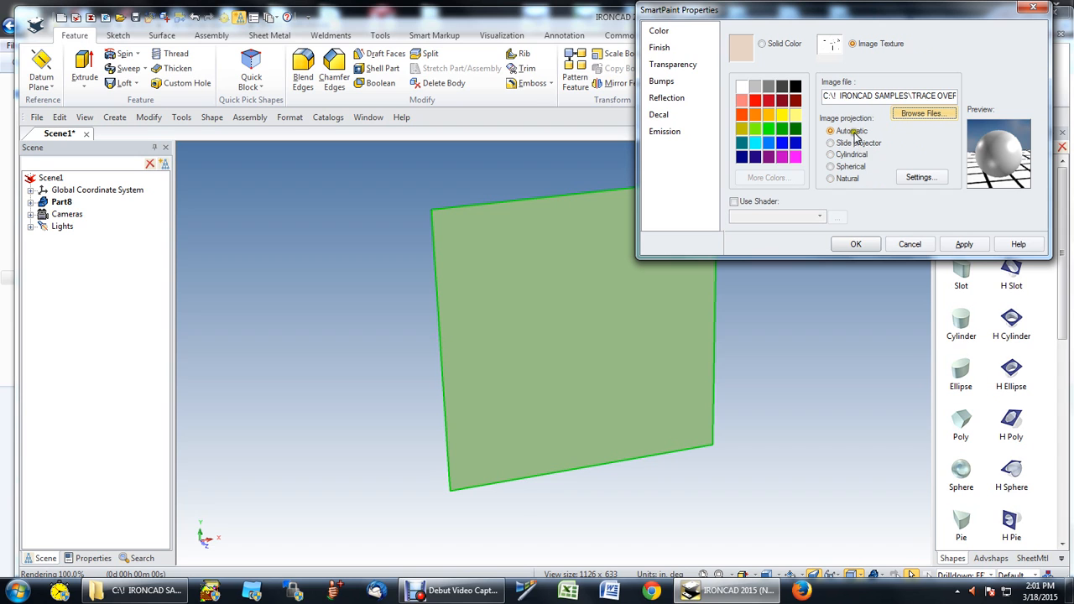
Set the texture's image projection to Natural and apply it to the face, denying the firewall alert.
{"action": "left_click", "coordinate": [832, 178]}
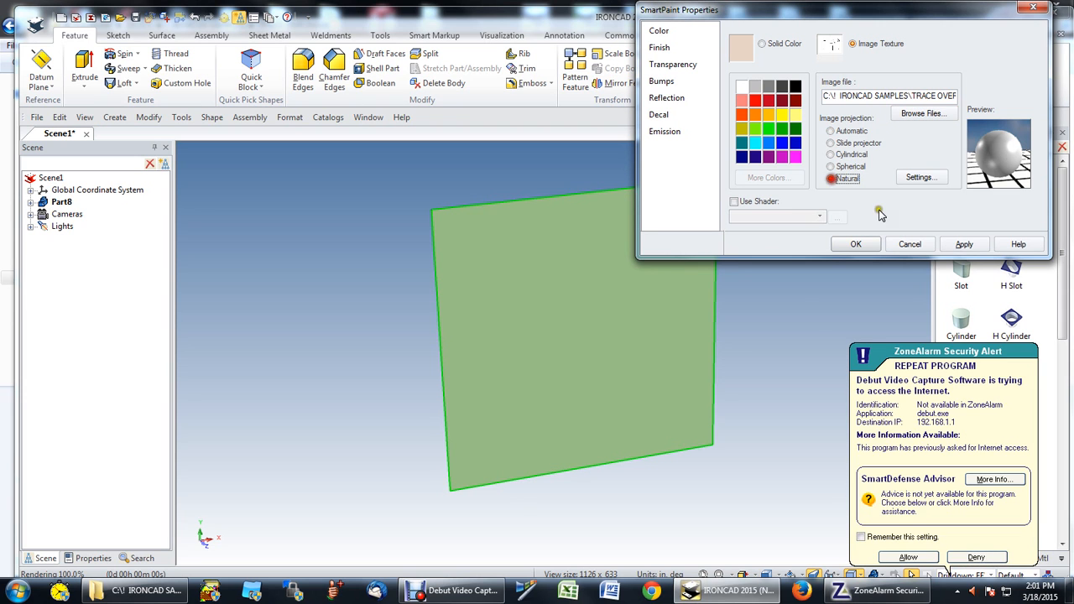
{"action": "left_click", "coordinate": [962, 557]}
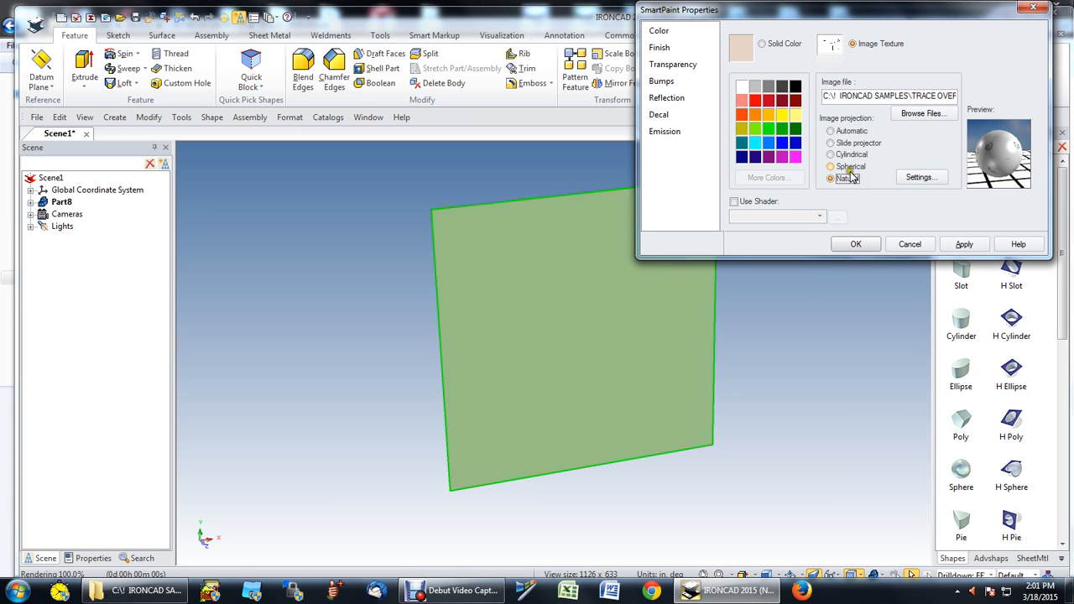
{"action": "left_click", "coordinate": [963, 244]}
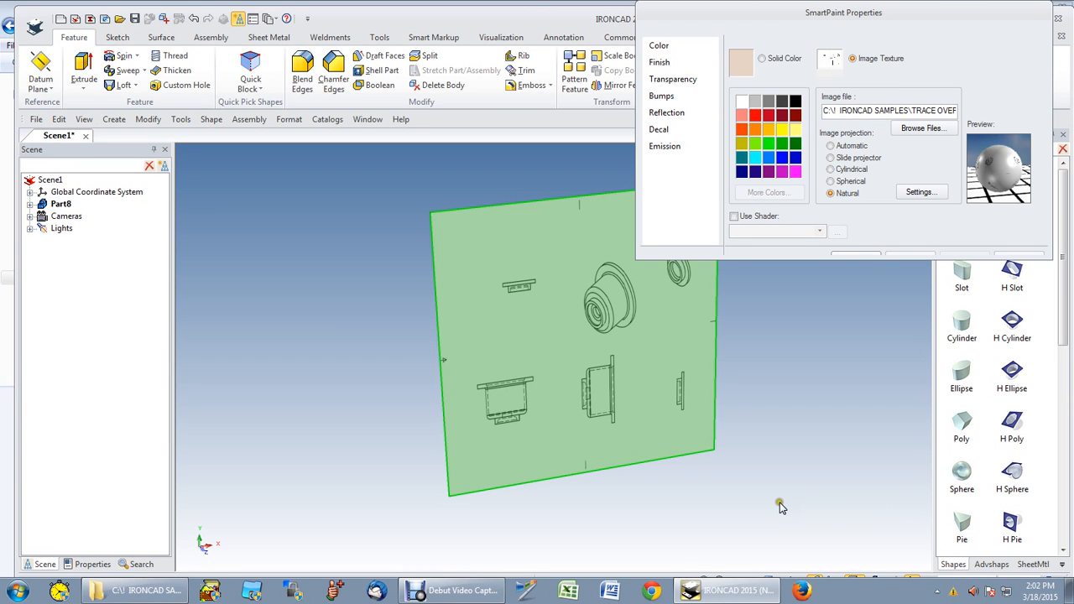
Set the natural mapping's horizontal and vertical scaling ratios to 0.330 and apply them.
{"action": "left_click", "coordinate": [920, 192]}
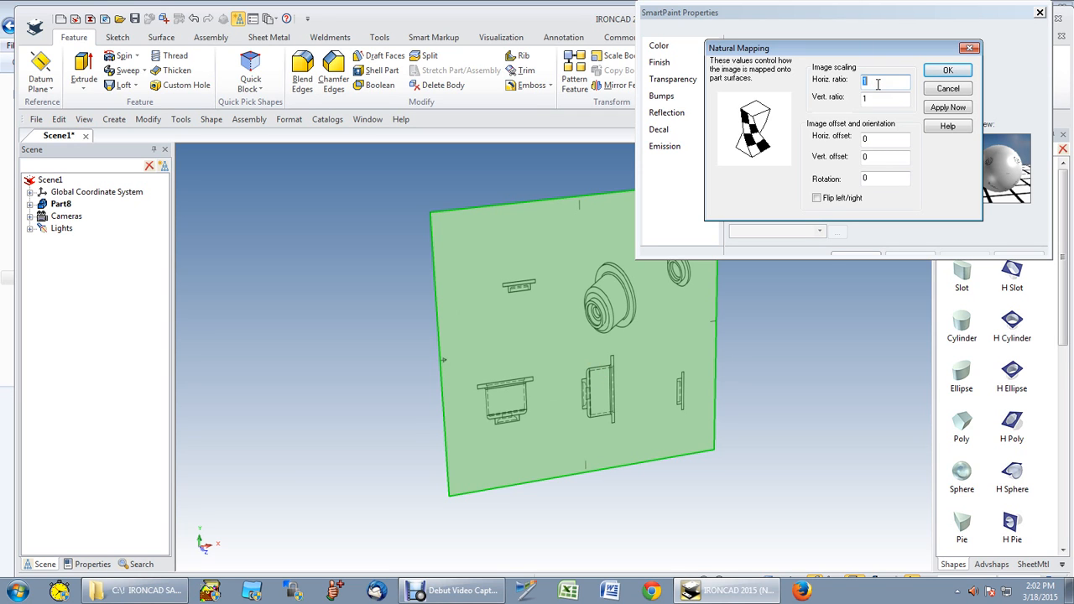
{"action": "type", "text": ".330"}
{"action": "double_click", "coordinate": [864, 99]}
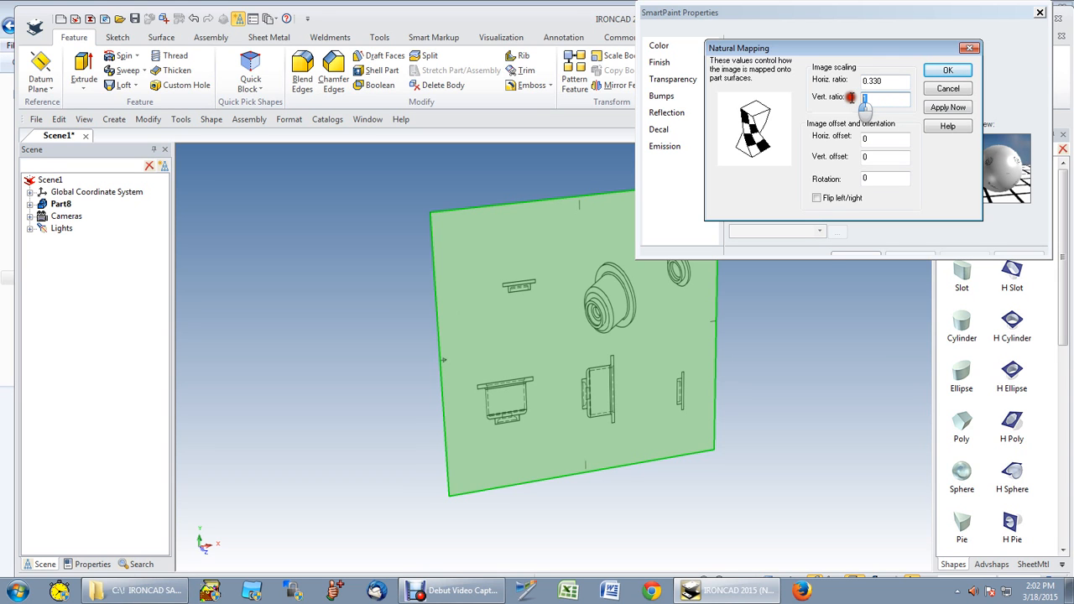
{"action": "type", "text": ".330"}
{"action": "left_click", "coordinate": [947, 106]}
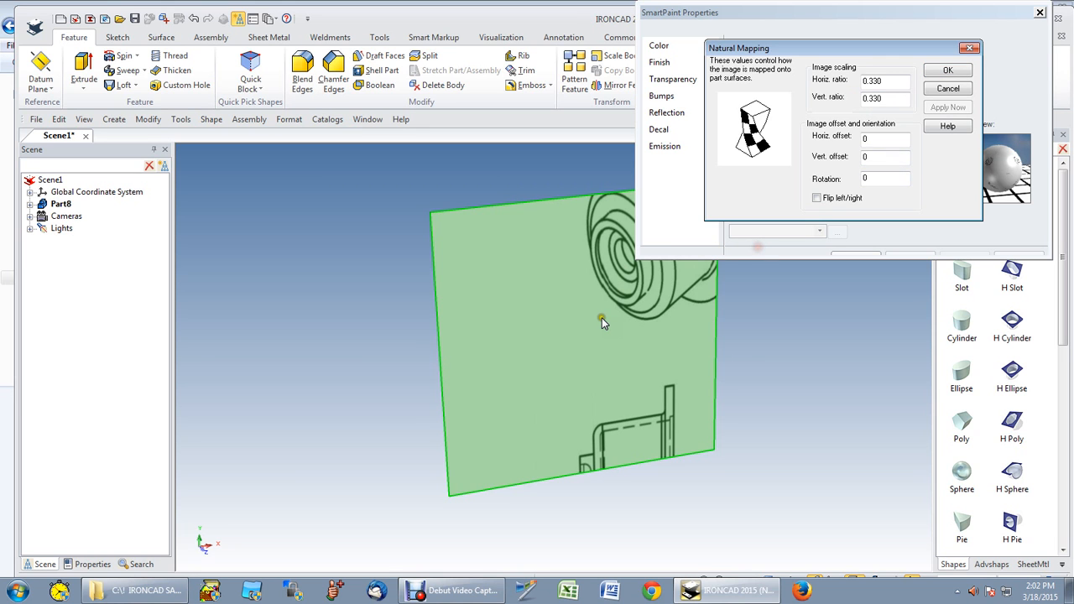
Set the image's horizontal offset to 1 and vertical offset to 0.6, and apply them.
{"action": "left_click", "coordinate": [864, 156]}
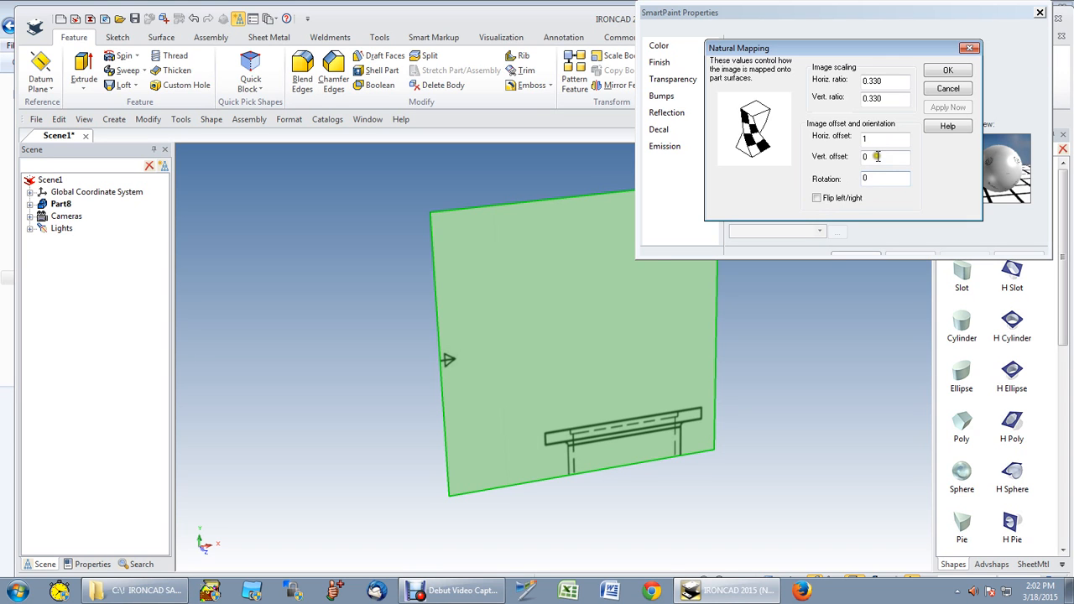
{"action": "left_click", "coordinate": [926, 109]}
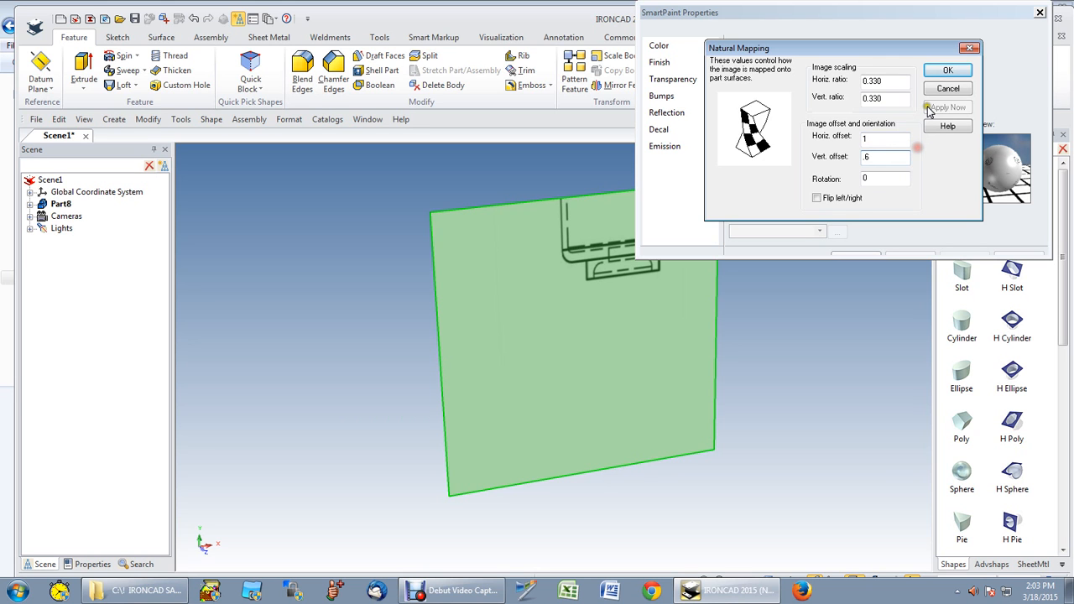
{"action": "left_click", "coordinate": [946, 107]}
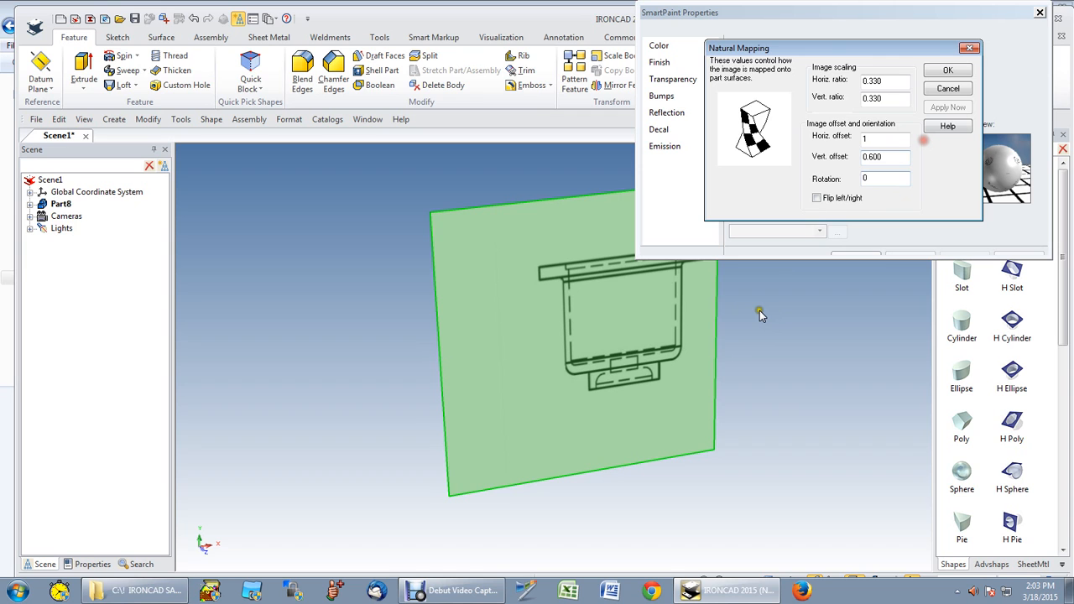
Set the image's horizontal offset to 0.8 and accept the mapping and SmartPaint settings.
{"action": "left_click_drag", "start_coordinate": [874, 139], "coordinate": [843, 140]}
{"action": "type", "text": ".8"}
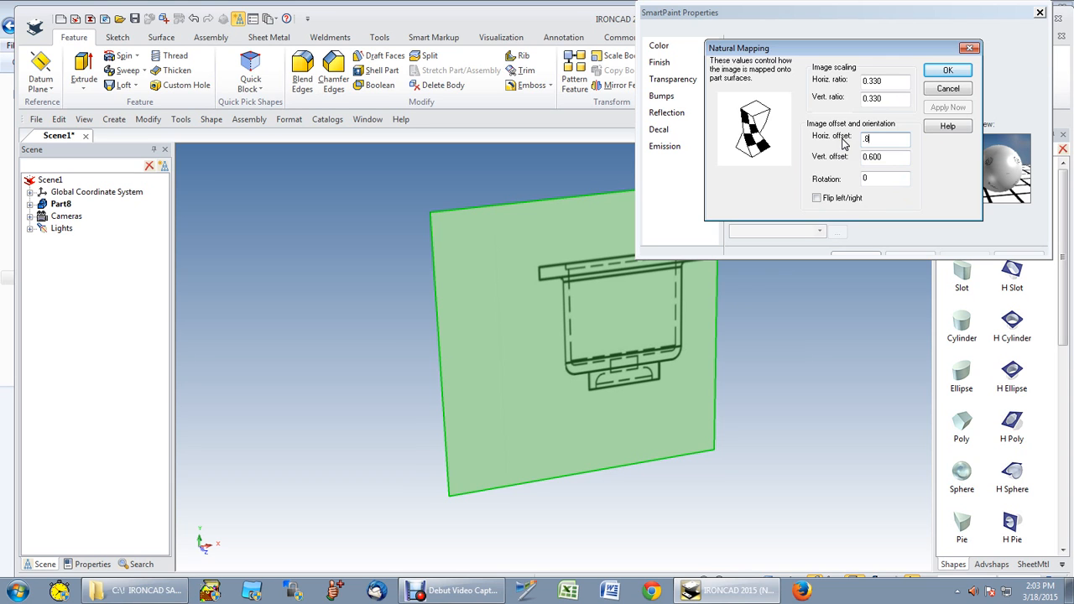
{"action": "left_click", "coordinate": [666, 356]}
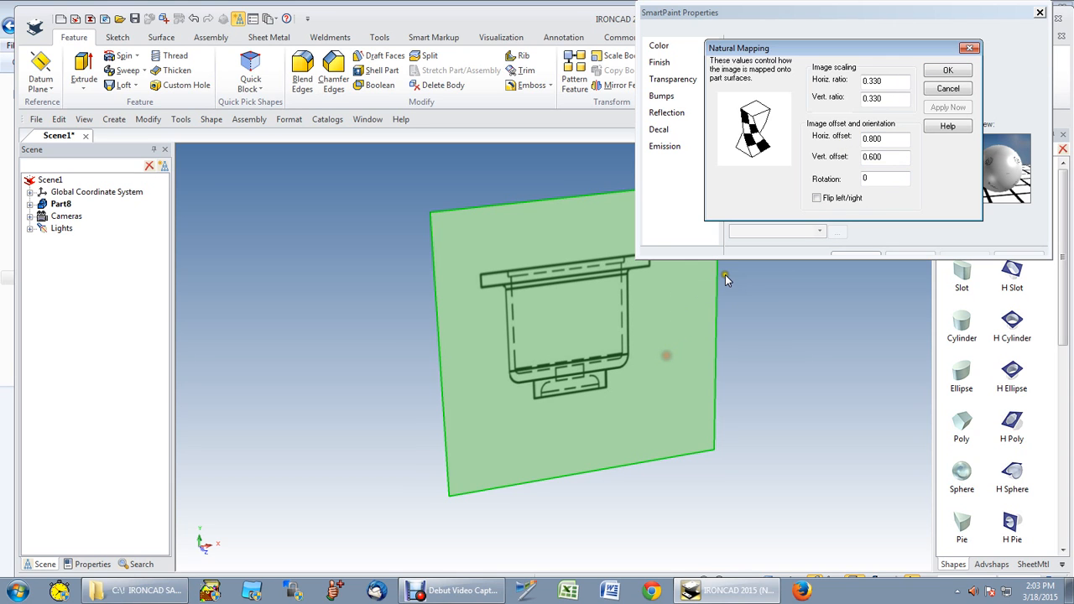
{"action": "left_click", "coordinate": [948, 71]}
{"action": "left_click_drag", "start_coordinate": [989, 12], "coordinate": [857, 81]}
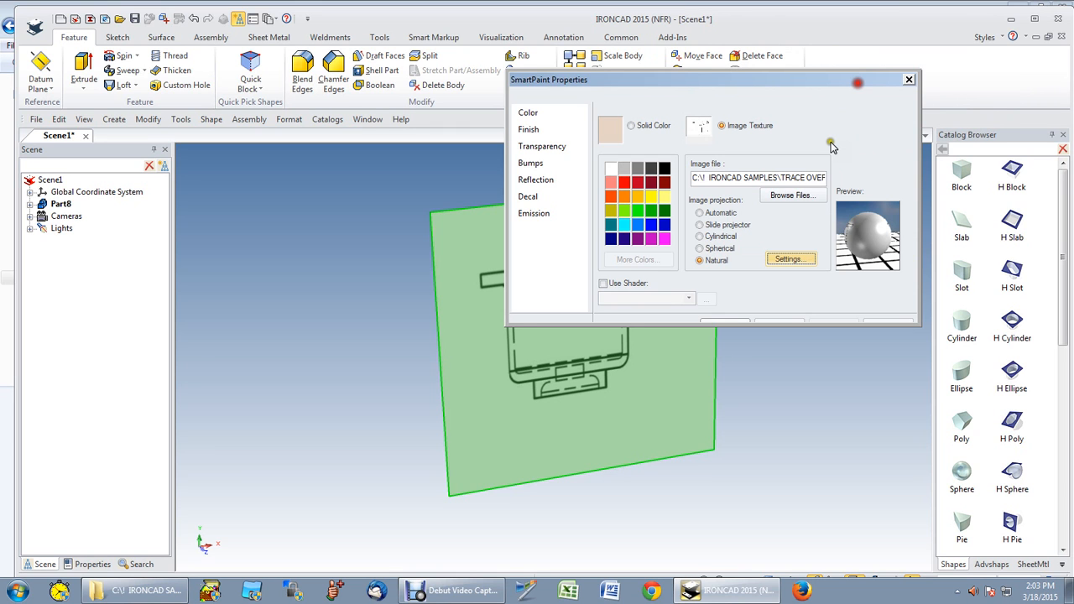
{"action": "left_click", "coordinate": [735, 320]}
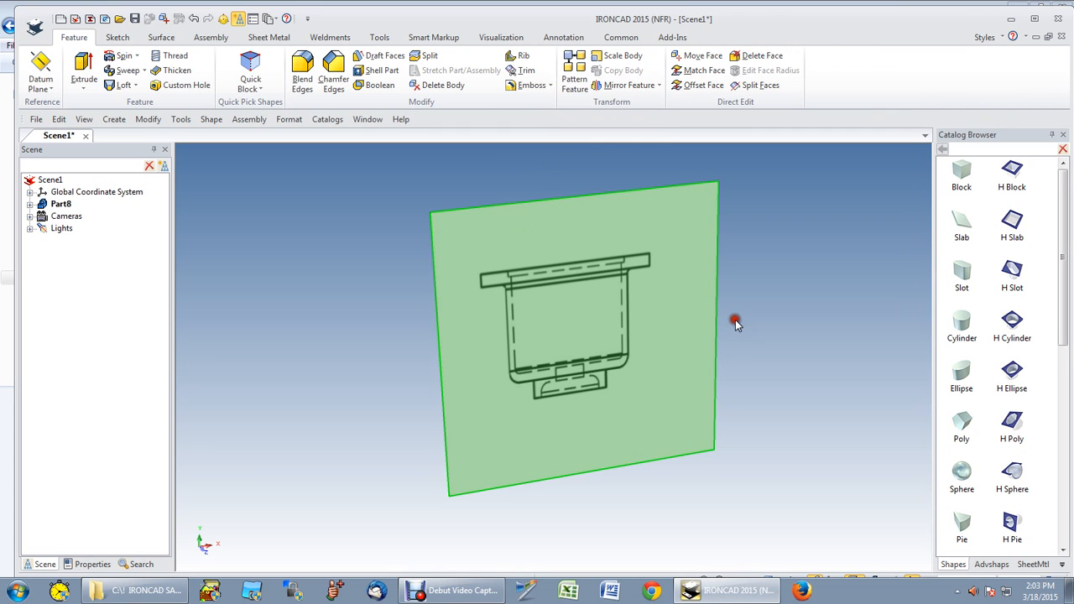
Maximize the modelling window and measure the flange's overall width along its top edge in the mapped drawing.
{"action": "left_click", "coordinate": [646, 371]}
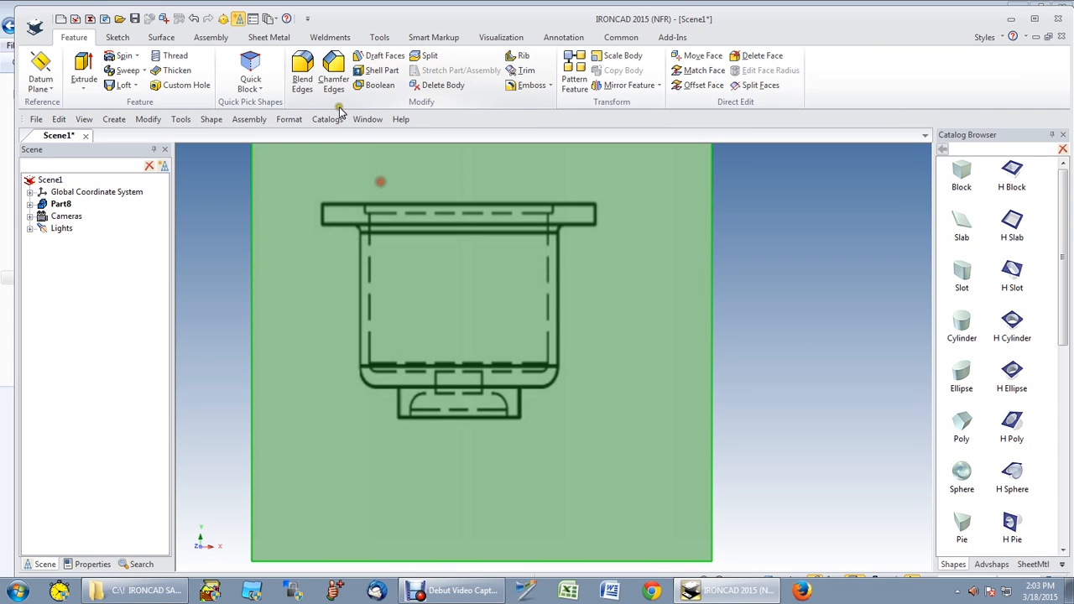
{"action": "left_click", "coordinate": [1041, 18]}
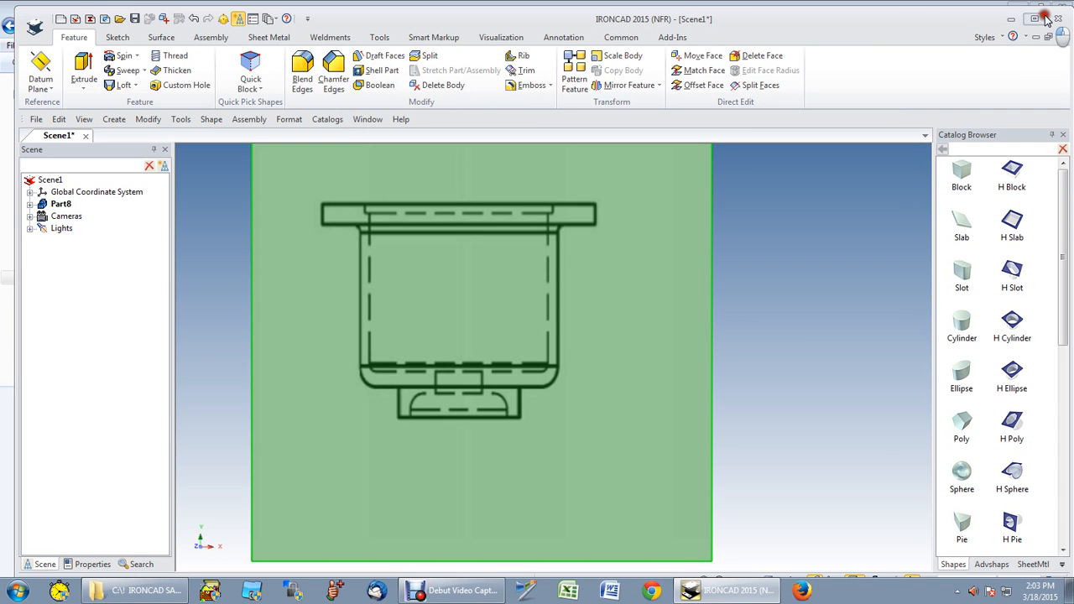
{"action": "left_click", "coordinate": [1041, 18]}
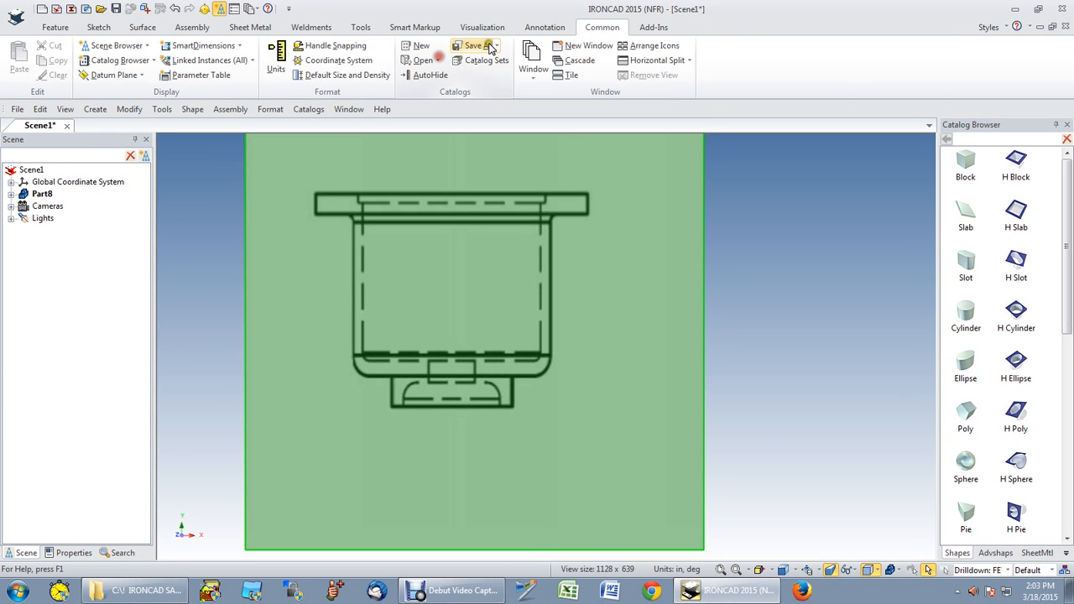
{"action": "scroll", "coordinate": [491, 47], "scroll_direction": "up", "scroll_amount": 1}
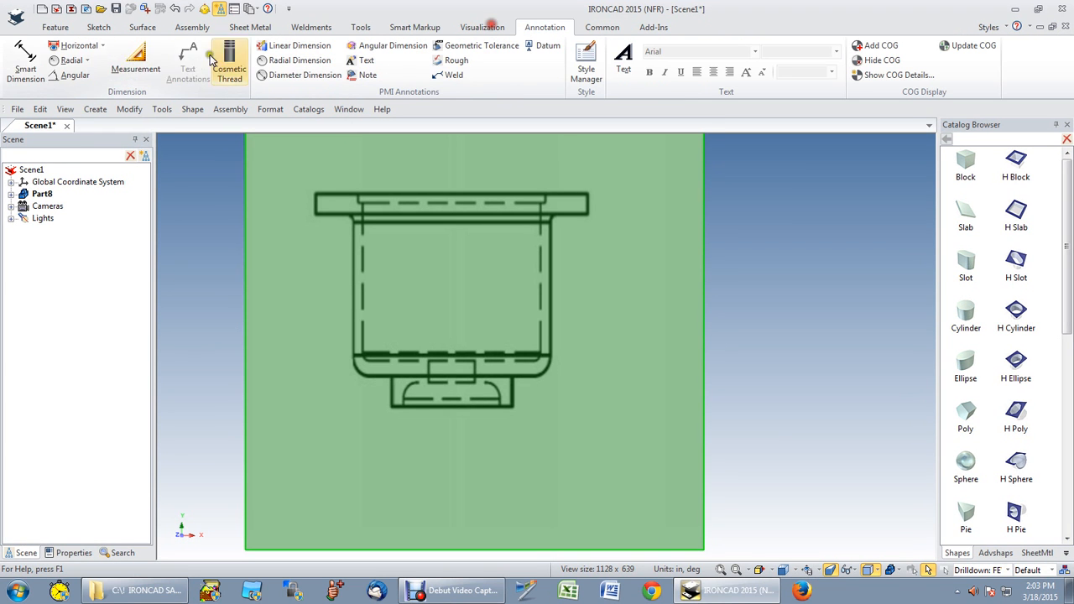
{"action": "left_click", "coordinate": [134, 63]}
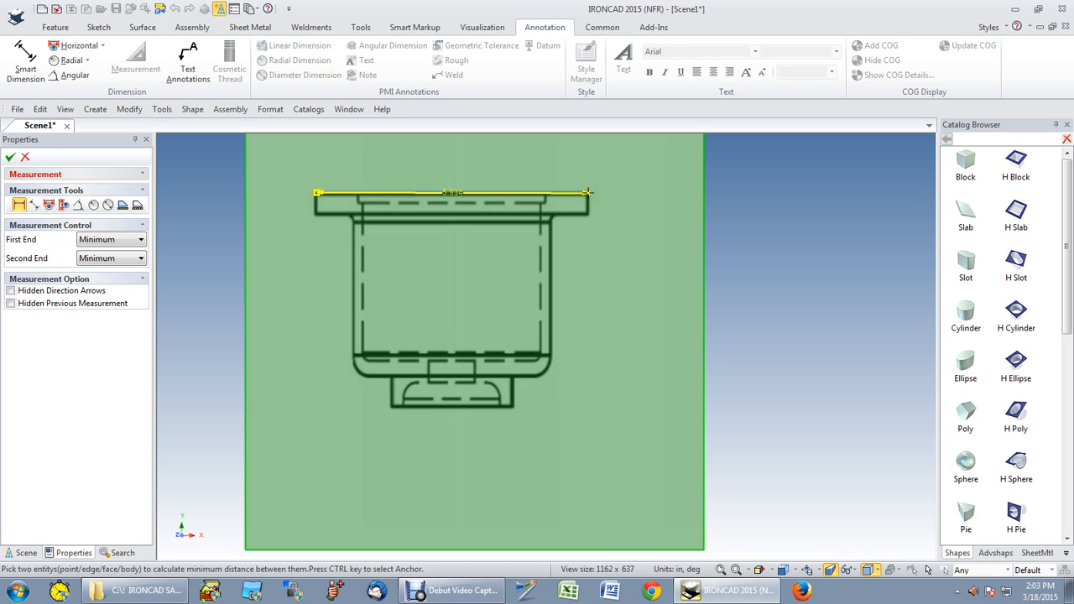
{"action": "left_click", "coordinate": [26, 157]}
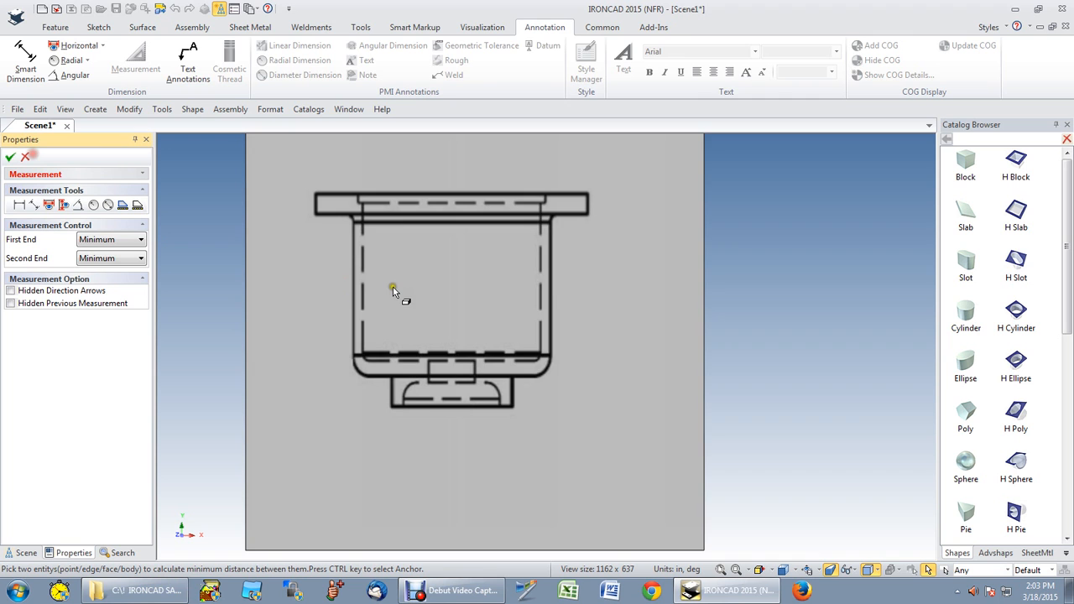
{"action": "scroll", "coordinate": [393, 287], "scroll_direction": "up", "scroll_amount": 1}
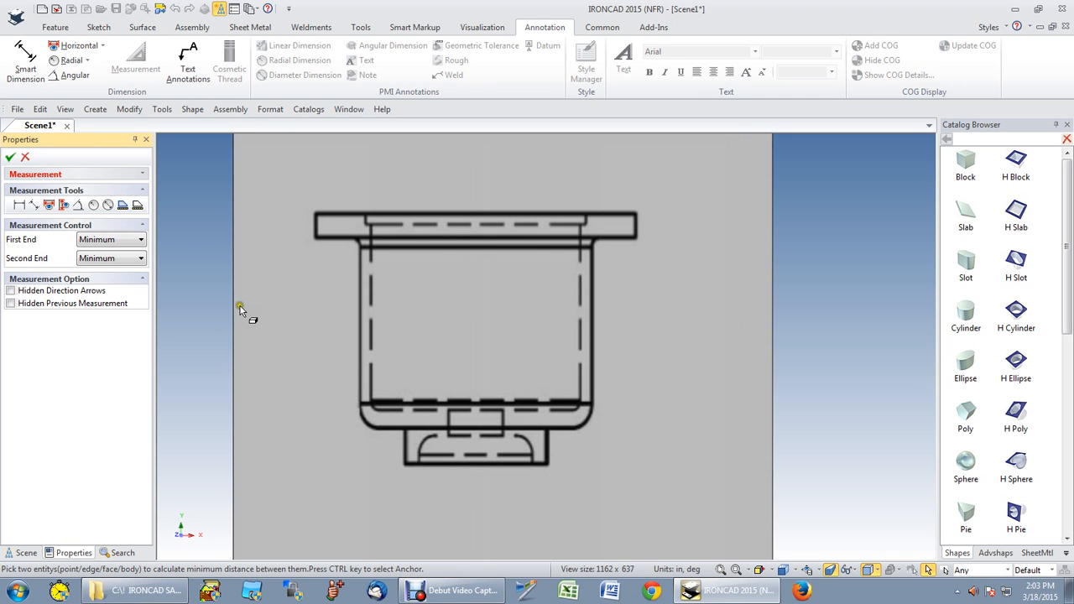
{"action": "left_click", "coordinate": [26, 161]}
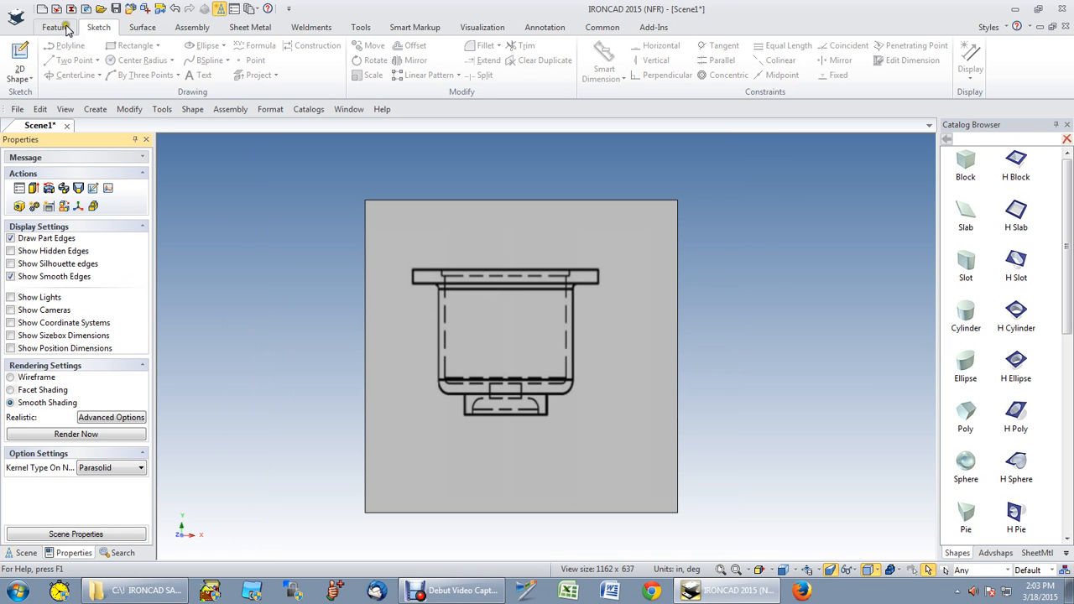
Start a 2D sketch directly on the slab face that carries the mapped drawing, with zero offset from the face.
{"action": "left_click", "coordinate": [18, 61]}
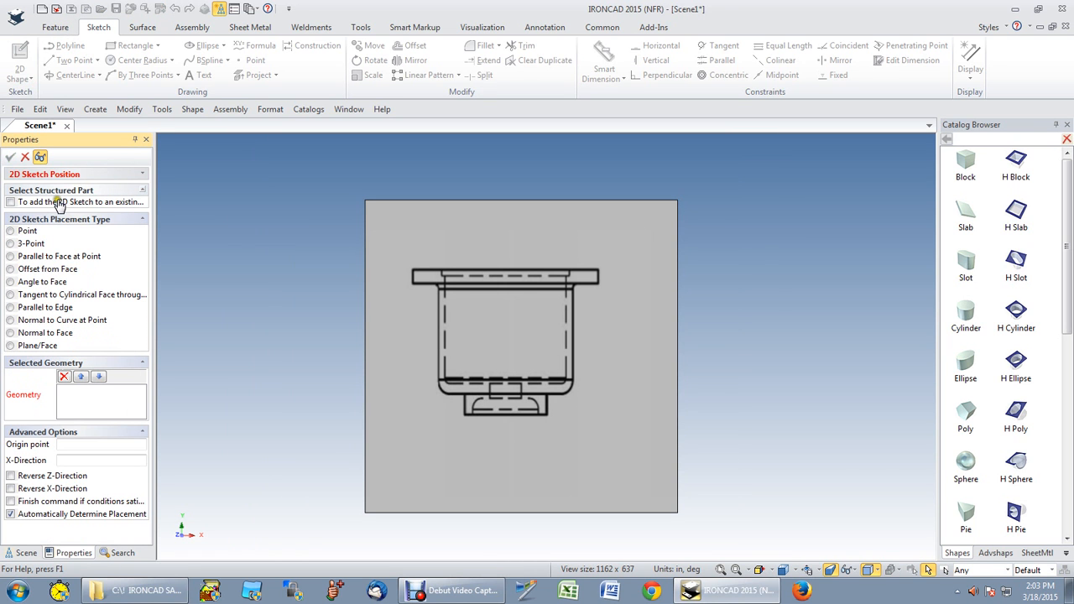
{"action": "left_click", "coordinate": [390, 304]}
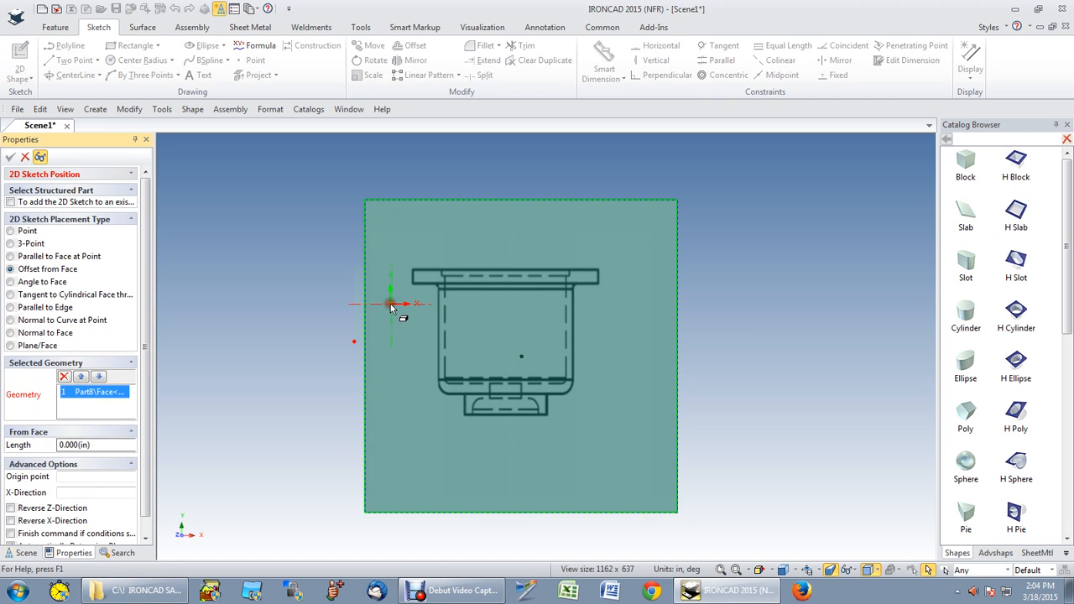
{"action": "left_click", "coordinate": [306, 234]}
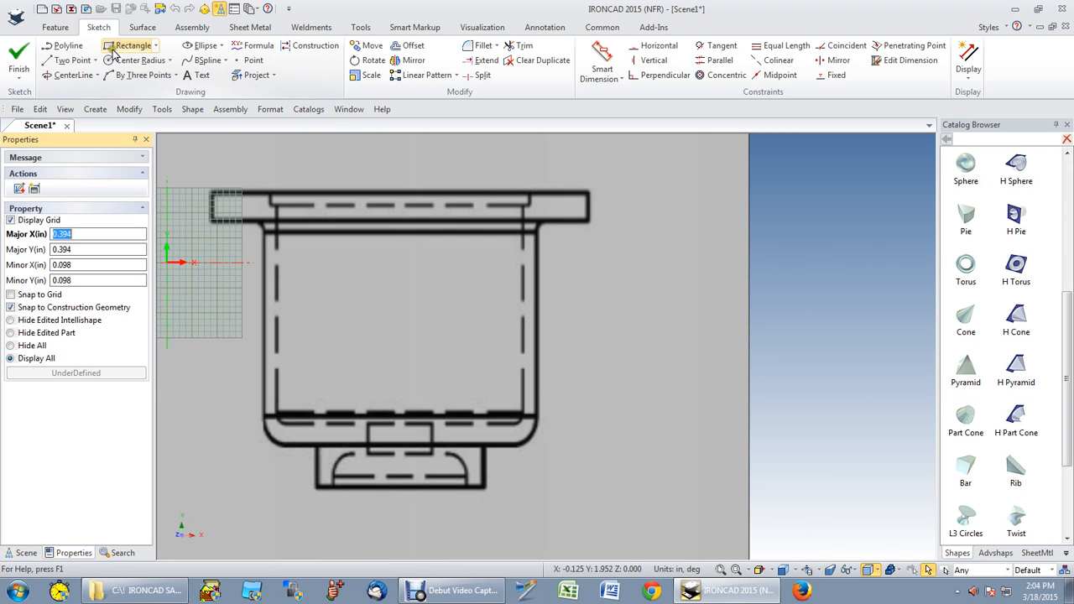
Trace the drawing's top flange with a rectangle about 5.97 by 0.50 in.
{"action": "left_click", "coordinate": [118, 47]}
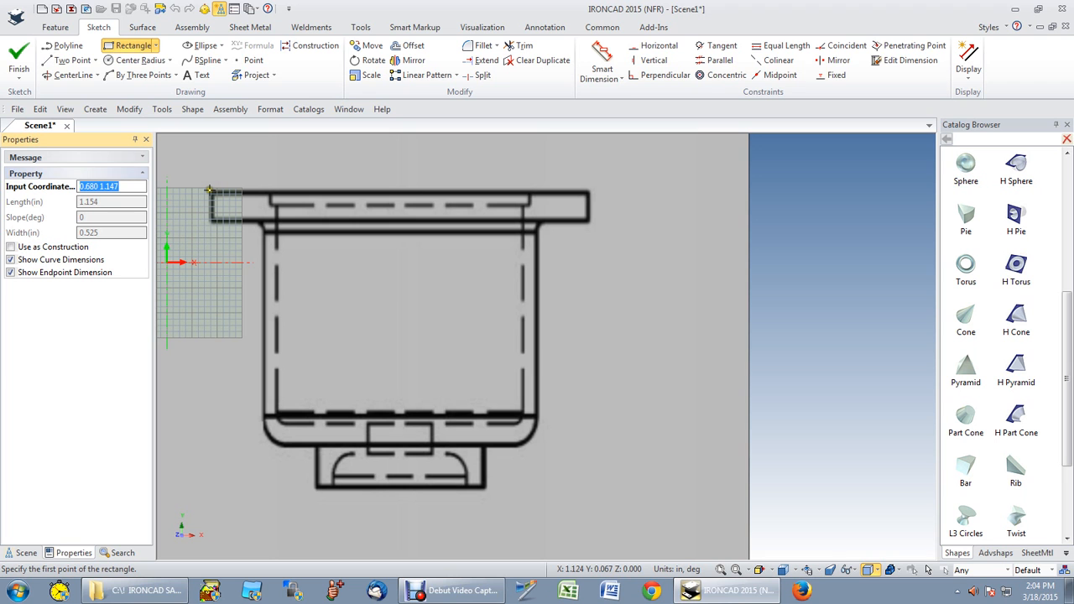
{"action": "left_click", "coordinate": [209, 191]}
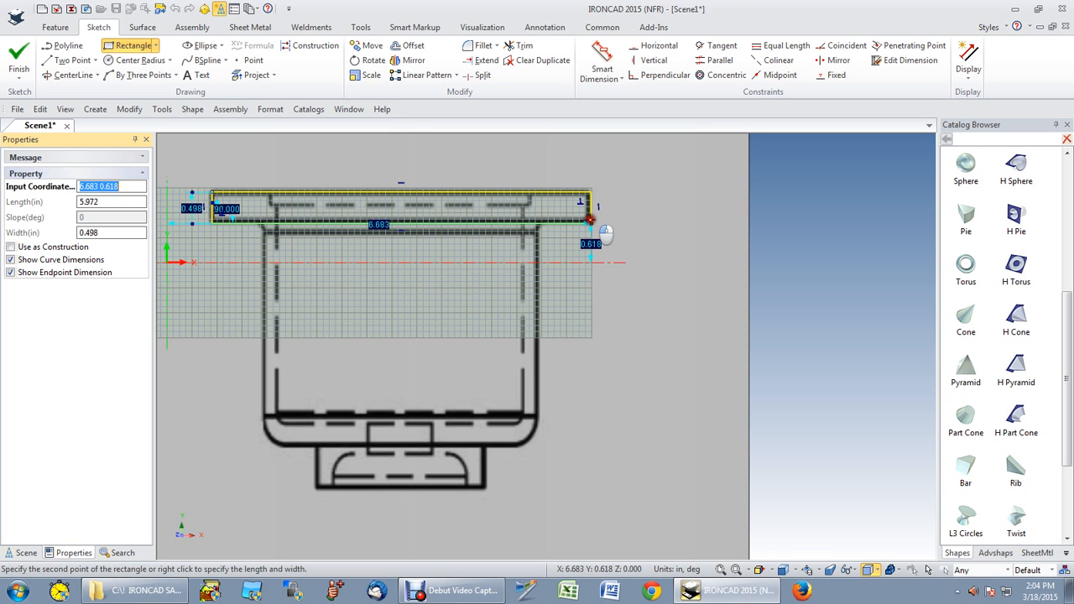
{"action": "left_click", "coordinate": [590, 219]}
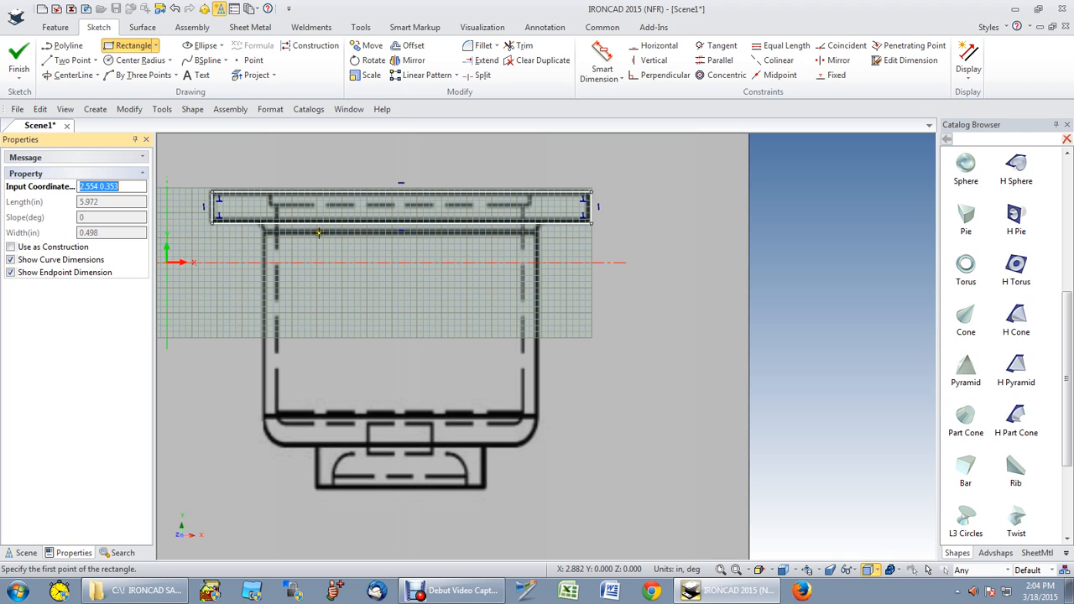
Trace the main body below the flange with a rectangle about 4.29 by 3.53 in and the foot beneath it with one about 2.65 by 0.71 in.
{"action": "left_click", "coordinate": [263, 224]}
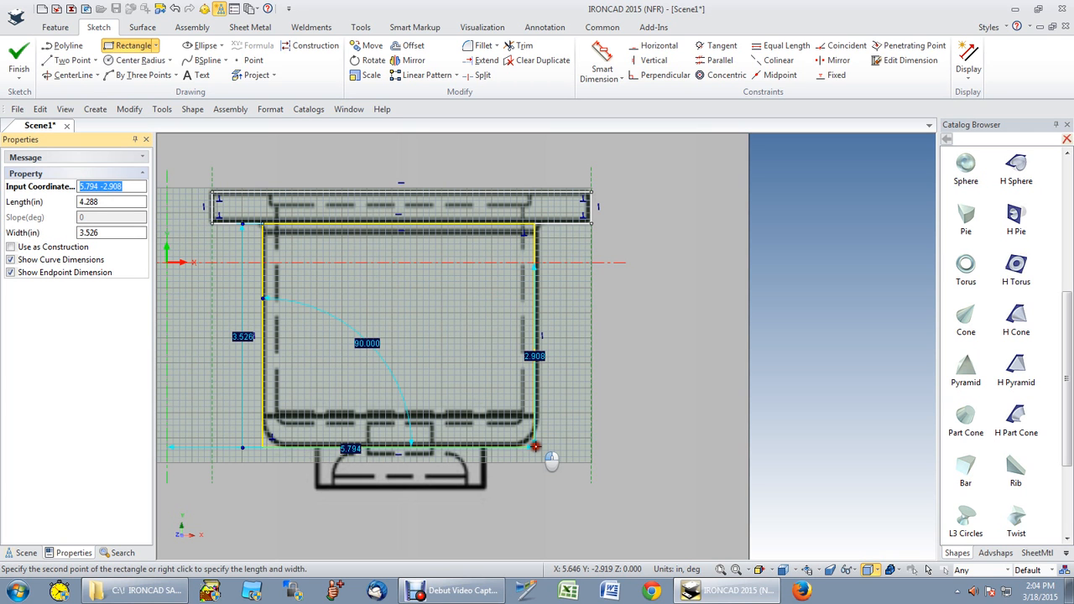
{"action": "left_click", "coordinate": [537, 445]}
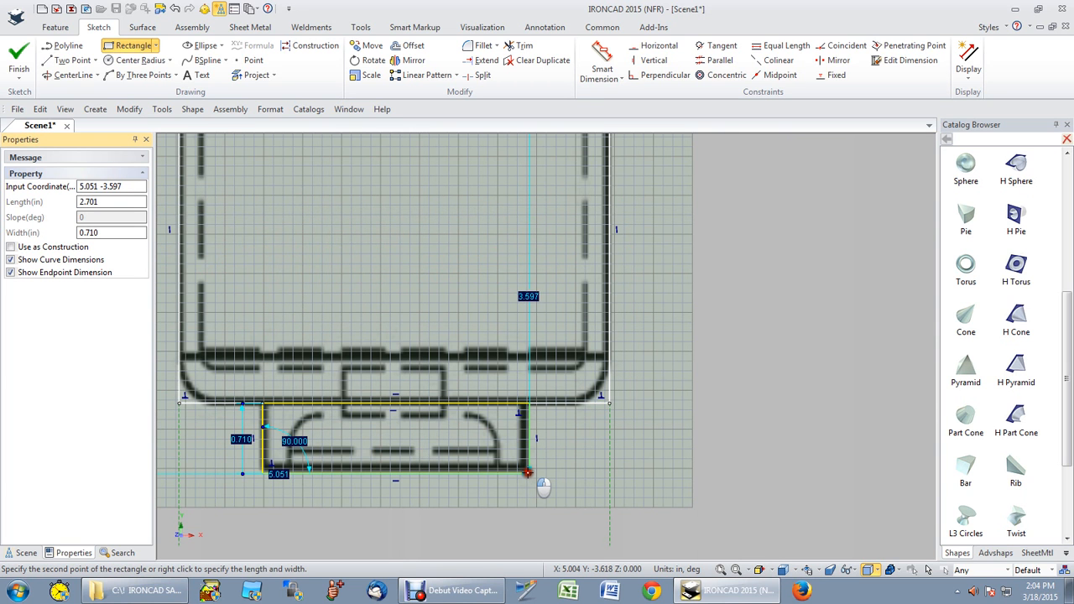
{"action": "left_click", "coordinate": [526, 473]}
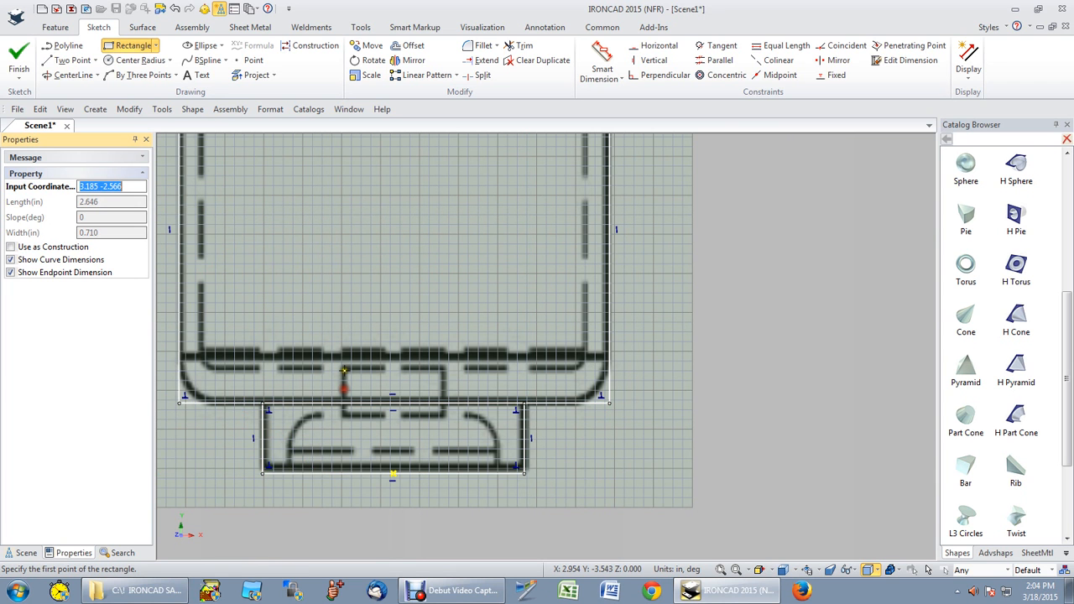
Try to trace the dashed inner cavity from the flange to the body's floor with a rectangle about 3.84 by 3.48 in.
{"action": "scroll", "coordinate": [240, 377], "scroll_direction": "down", "scroll_amount": 1}
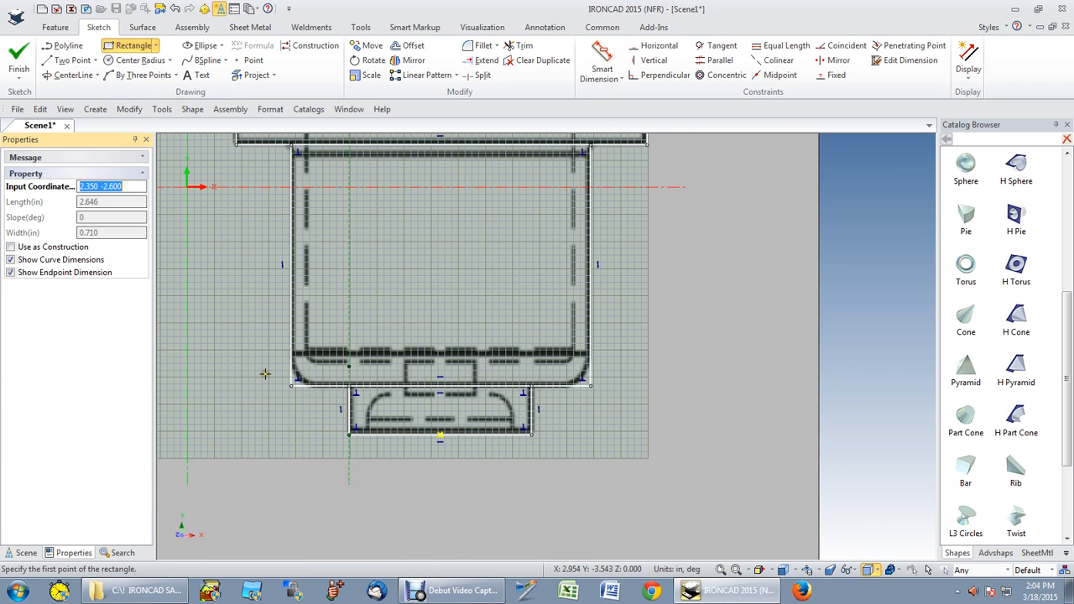
{"action": "scroll", "coordinate": [265, 374], "scroll_direction": "down", "scroll_amount": 1}
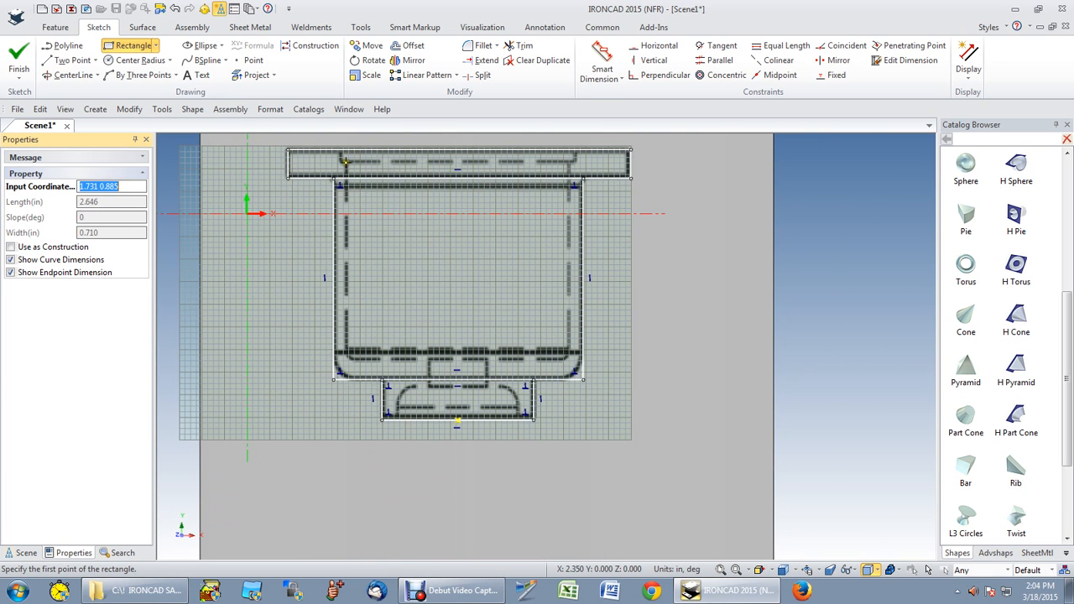
{"action": "left_click", "coordinate": [363, 266]}
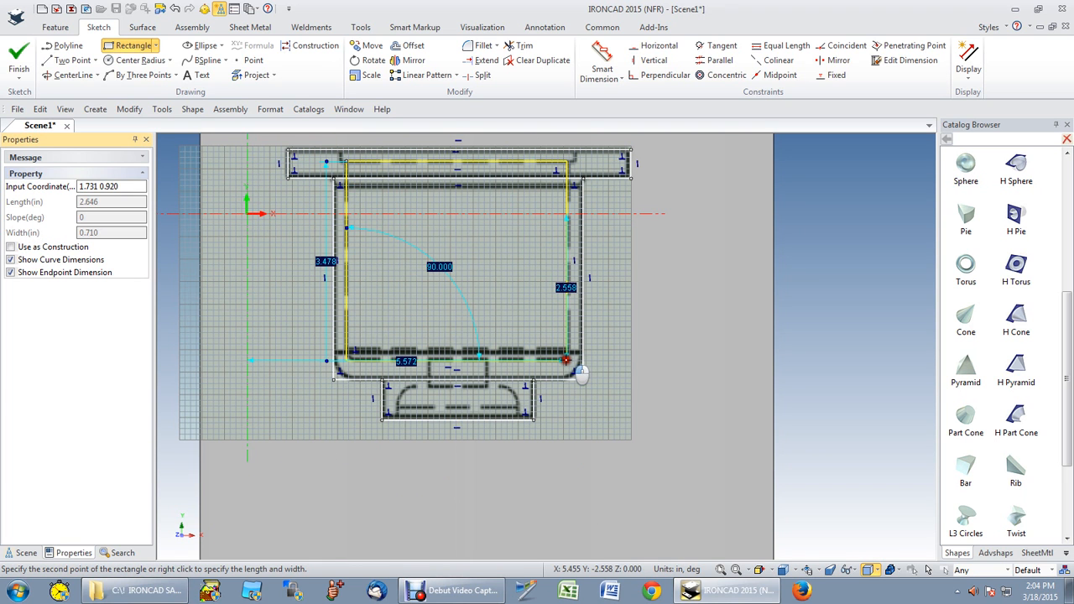
{"action": "left_click", "coordinate": [566, 359]}
{"action": "scroll", "coordinate": [395, 221], "scroll_direction": "up", "scroll_amount": 3}
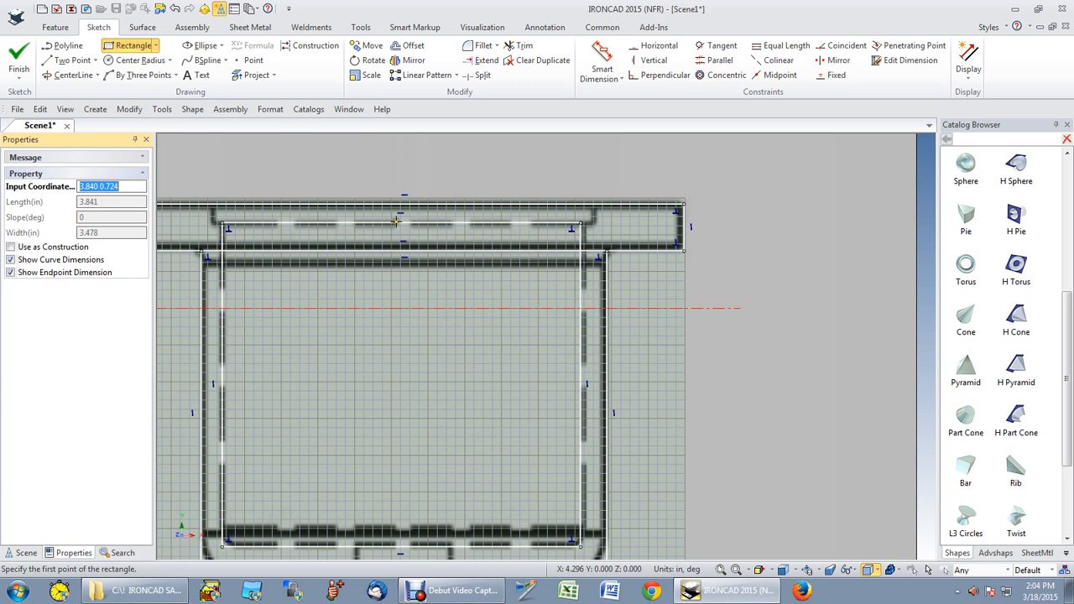
{"action": "key", "text": "Escape"}
{"action": "scroll", "coordinate": [290, 251], "scroll_direction": "up", "scroll_amount": 2}
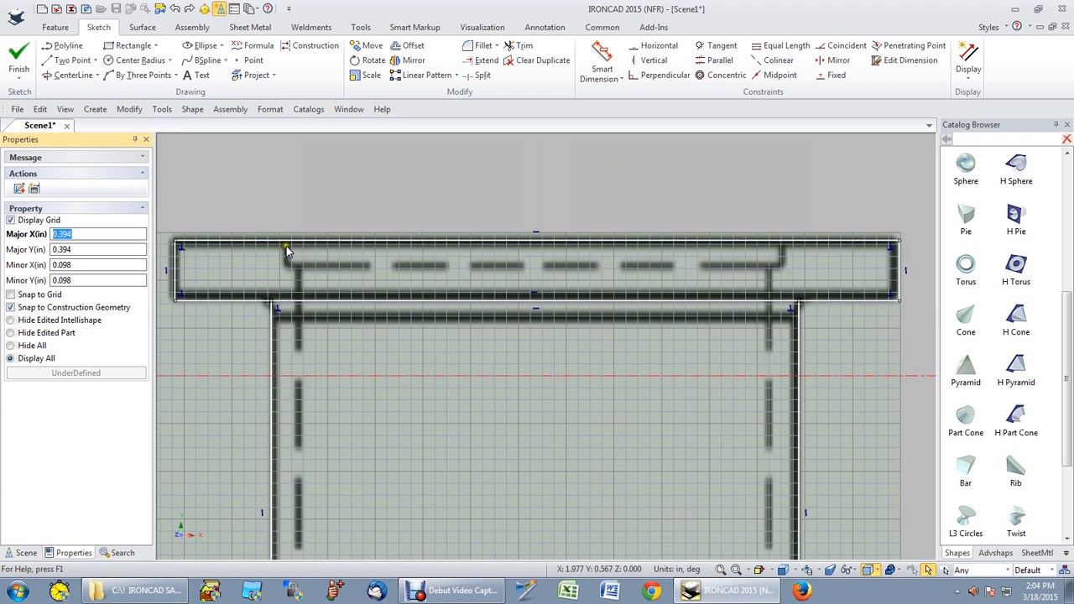
Trace the flange's dashed recess with a rectangle about 4.10 by 0.24 in and add one about 3.88 by 0.32 in below it down to the body.
{"action": "key", "text": "r"}
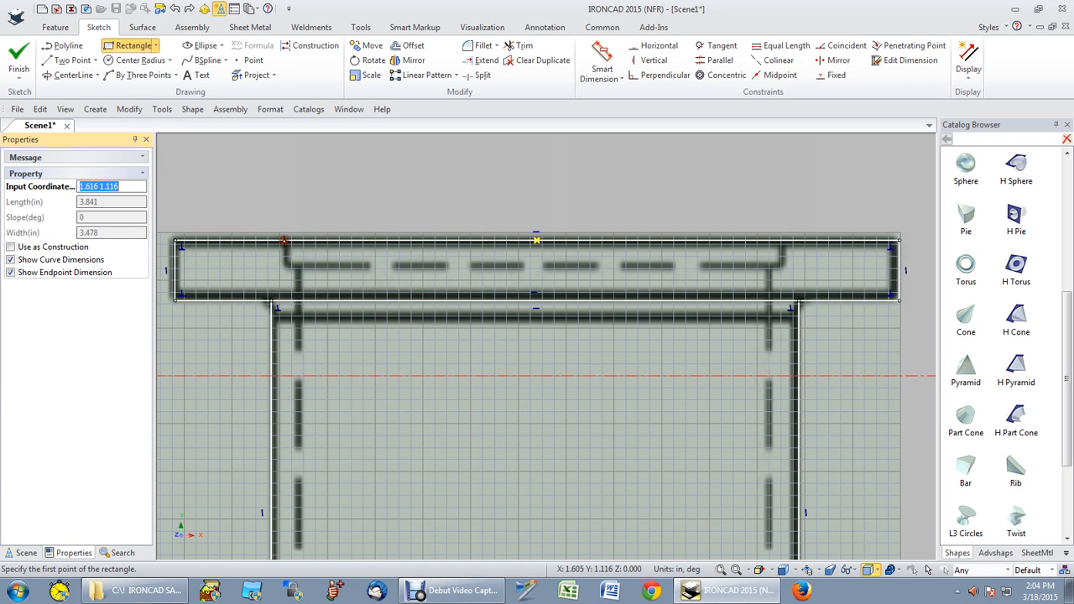
{"action": "left_click", "coordinate": [285, 242]}
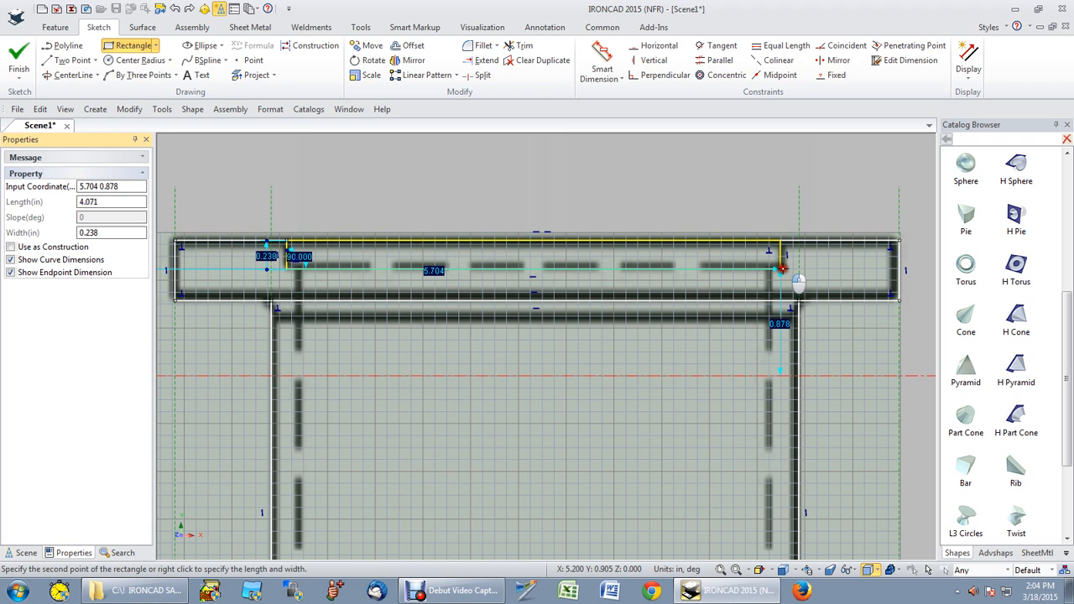
{"action": "left_click", "coordinate": [780, 268]}
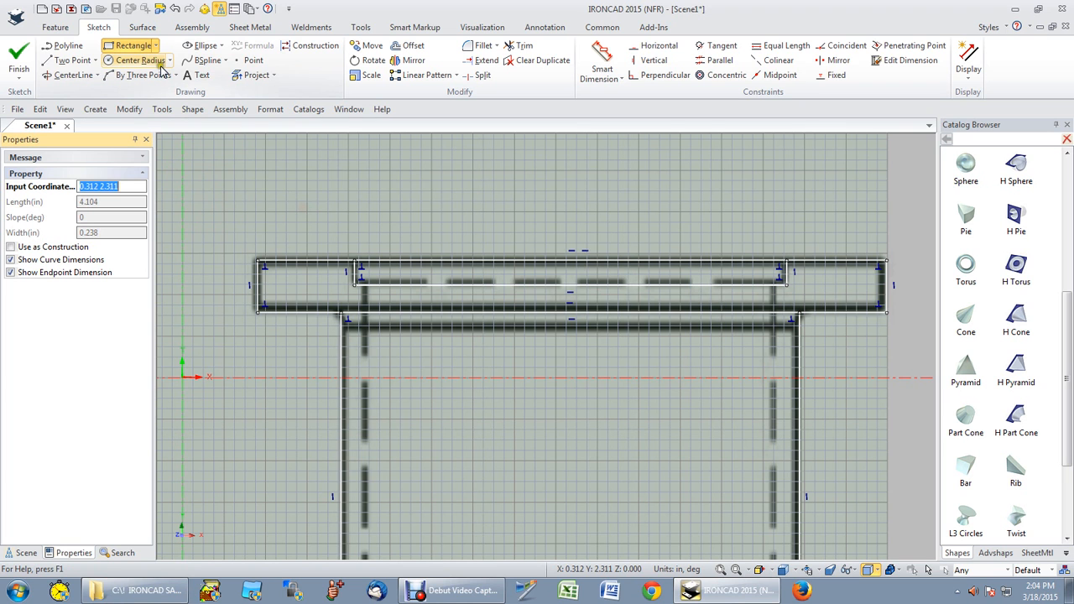
{"action": "left_click", "coordinate": [366, 285]}
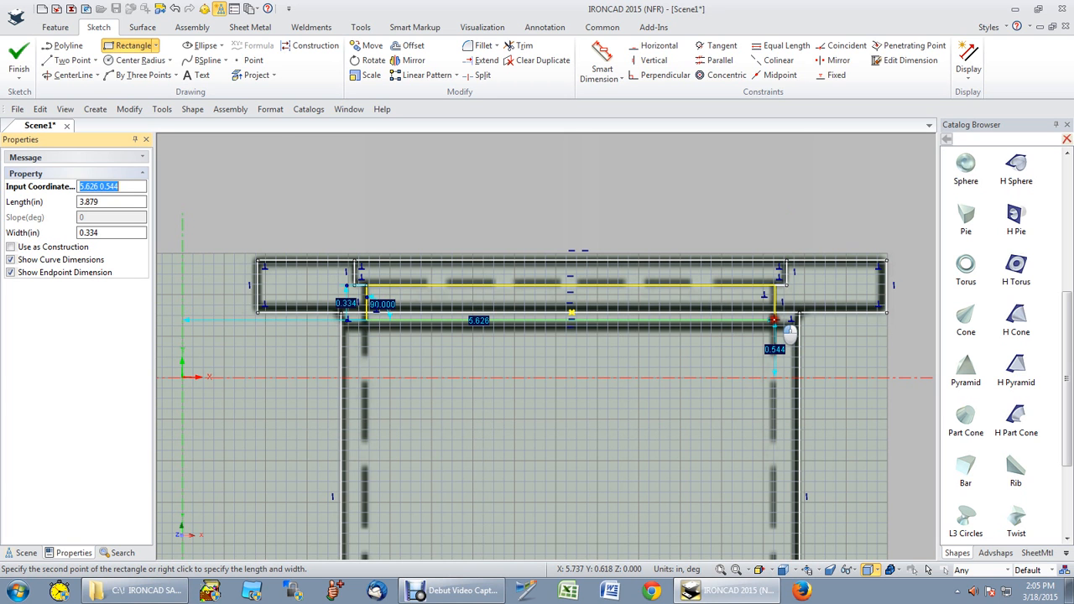
{"action": "left_click", "coordinate": [773, 320]}
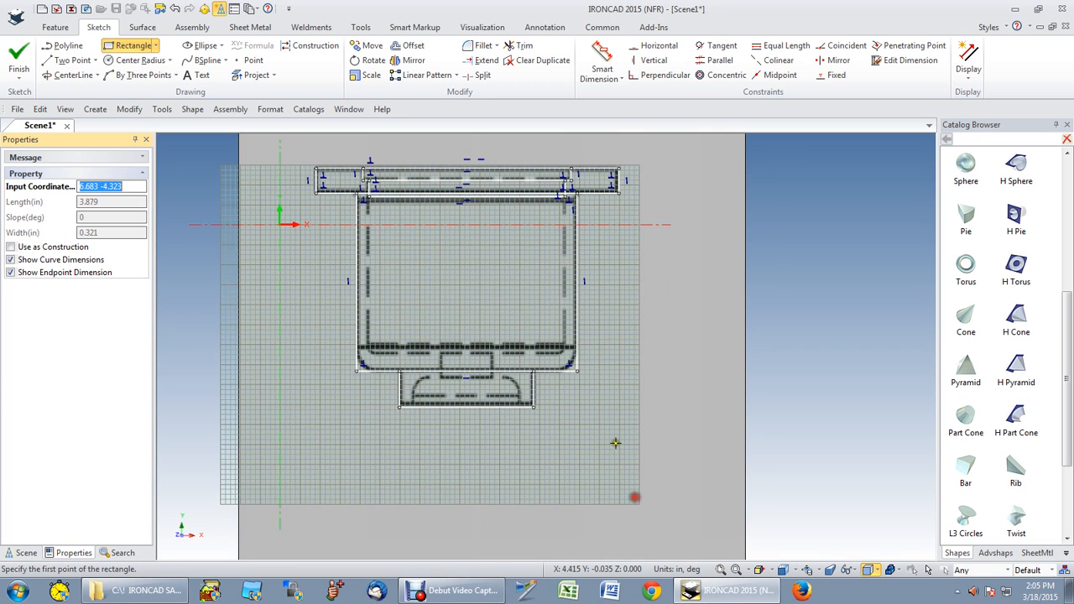
Trace the foot's dashed pocket with a rectangle about 2.18 by 0.59 in and the small hole above it with one about 1.04 by 0.61 in.
{"action": "scroll", "coordinate": [616, 443], "scroll_direction": "up", "scroll_amount": 1}
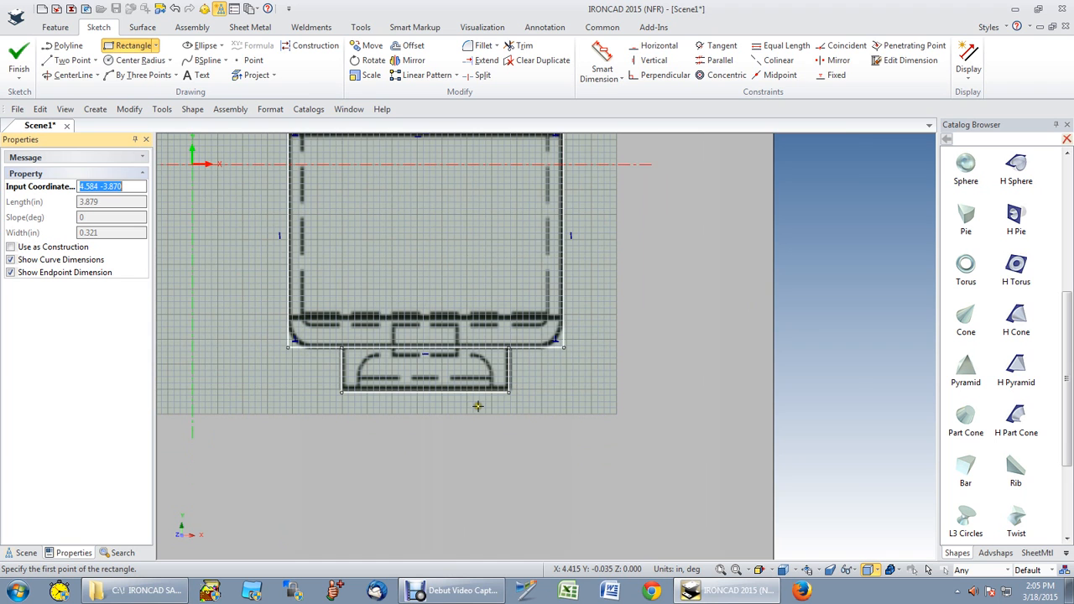
{"action": "scroll", "coordinate": [402, 401], "scroll_direction": "up", "scroll_amount": 1}
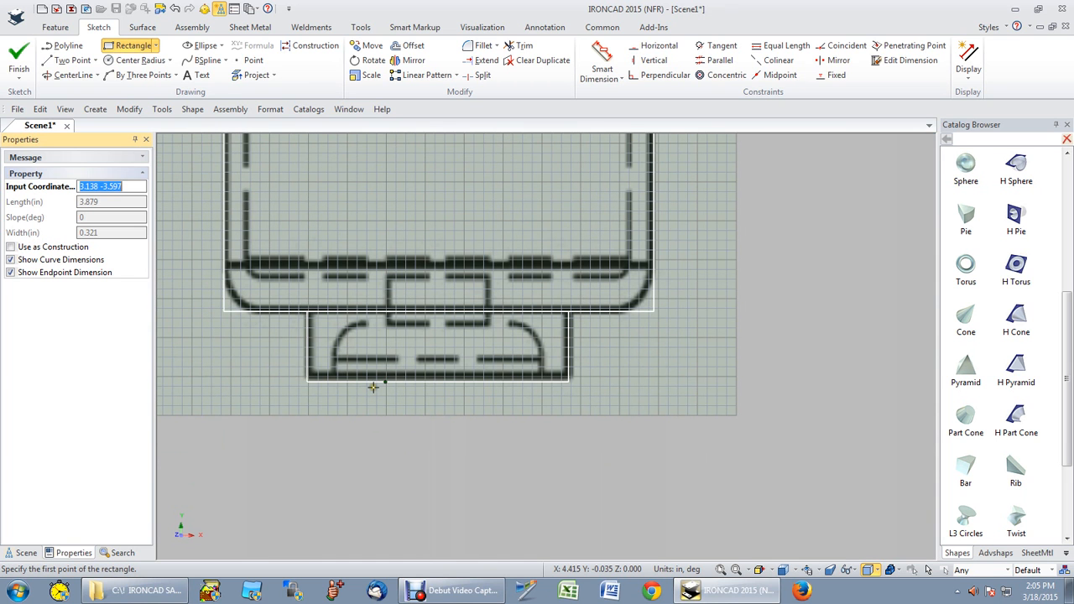
{"action": "left_click", "coordinate": [546, 327]}
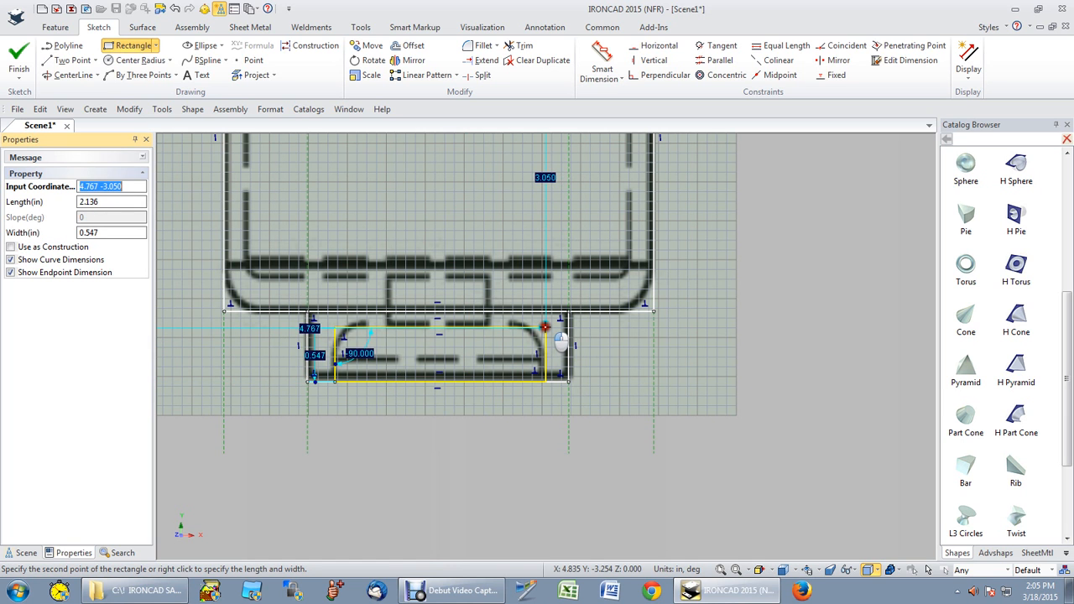
{"action": "left_click", "coordinate": [549, 323]}
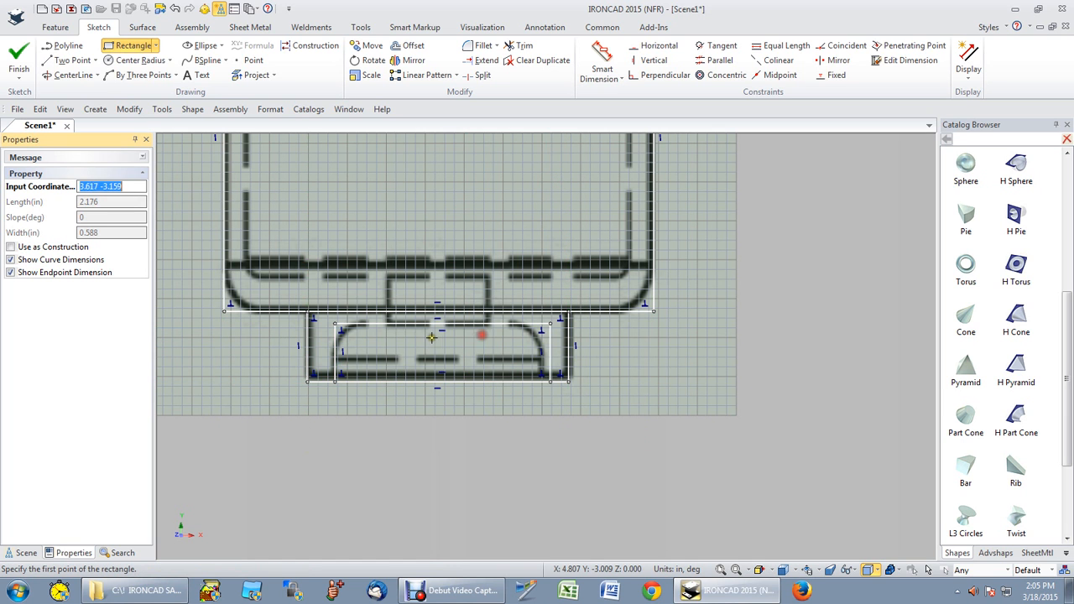
{"action": "left_click", "coordinate": [388, 323]}
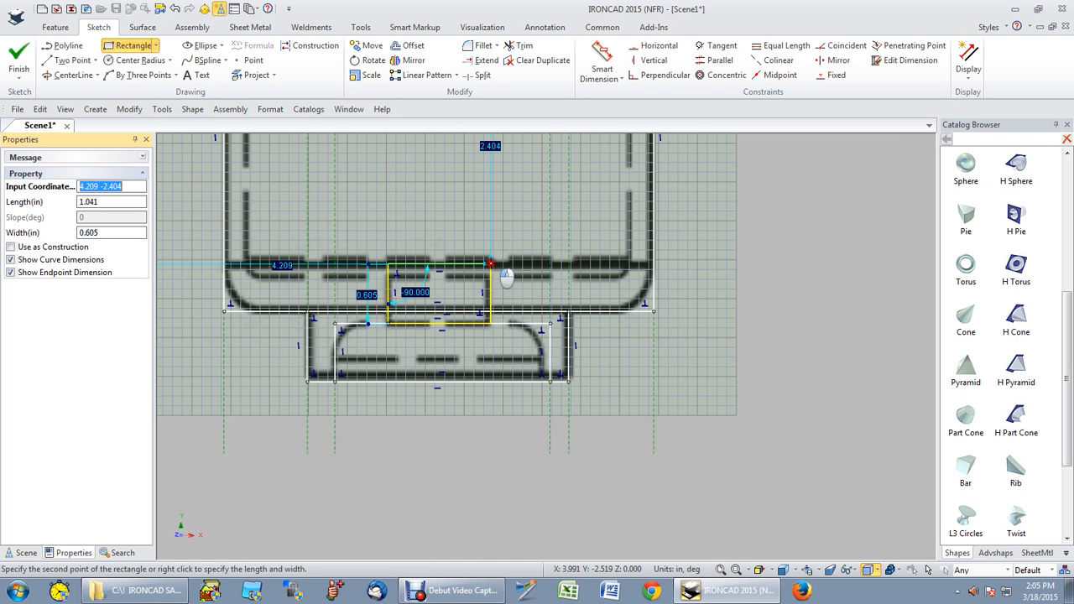
{"action": "left_click", "coordinate": [490, 265]}
{"action": "scroll", "coordinate": [489, 267], "scroll_direction": "down", "scroll_amount": 3}
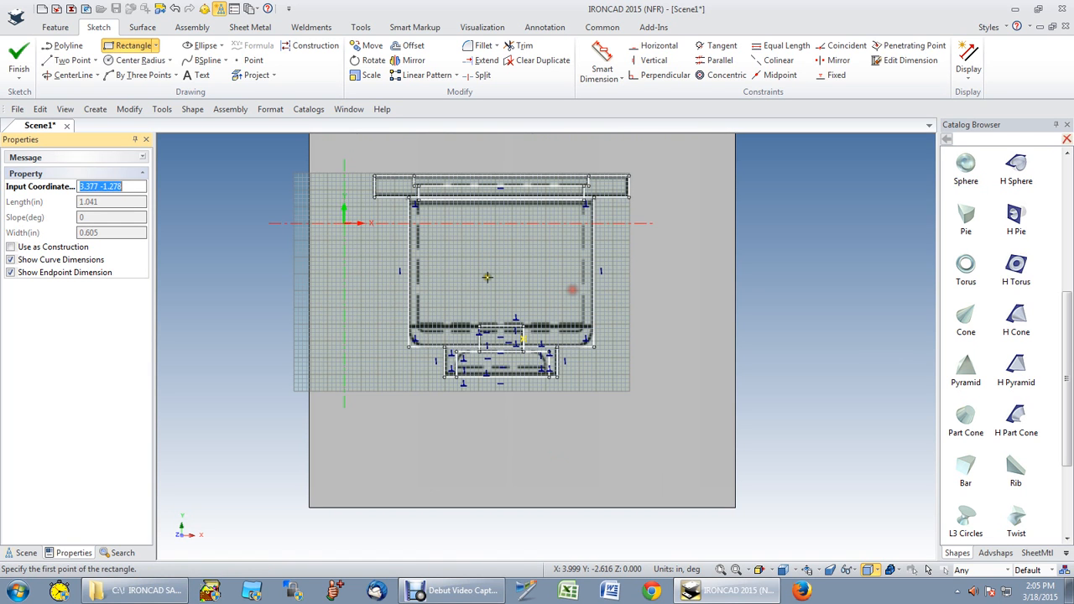
{"action": "scroll", "coordinate": [418, 225], "scroll_direction": "up", "scroll_amount": 3}
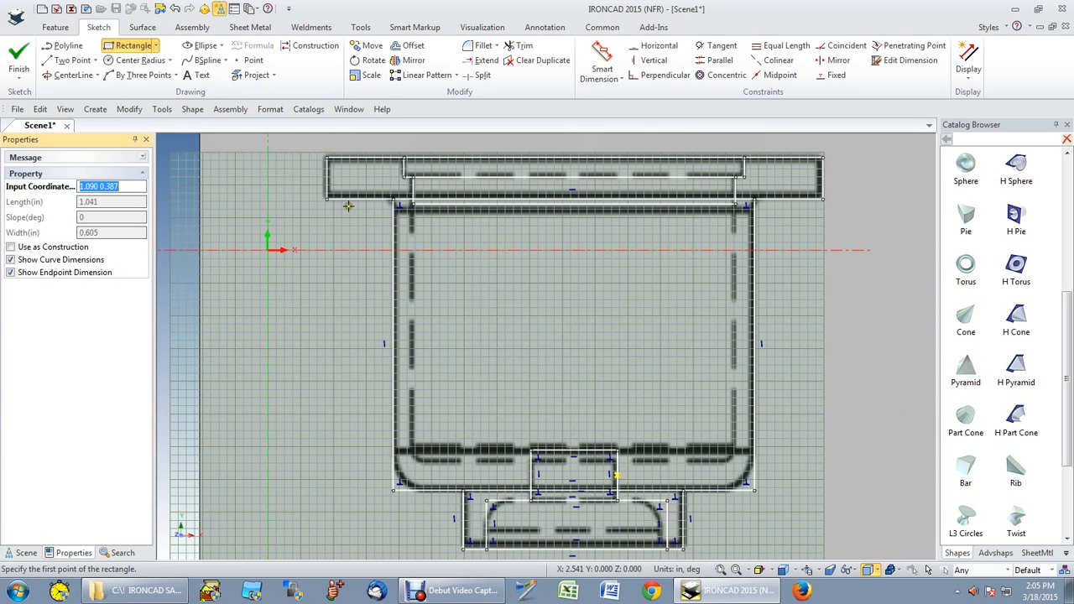
{"action": "left_click", "coordinate": [134, 46]}
{"action": "key", "text": "Escape"}
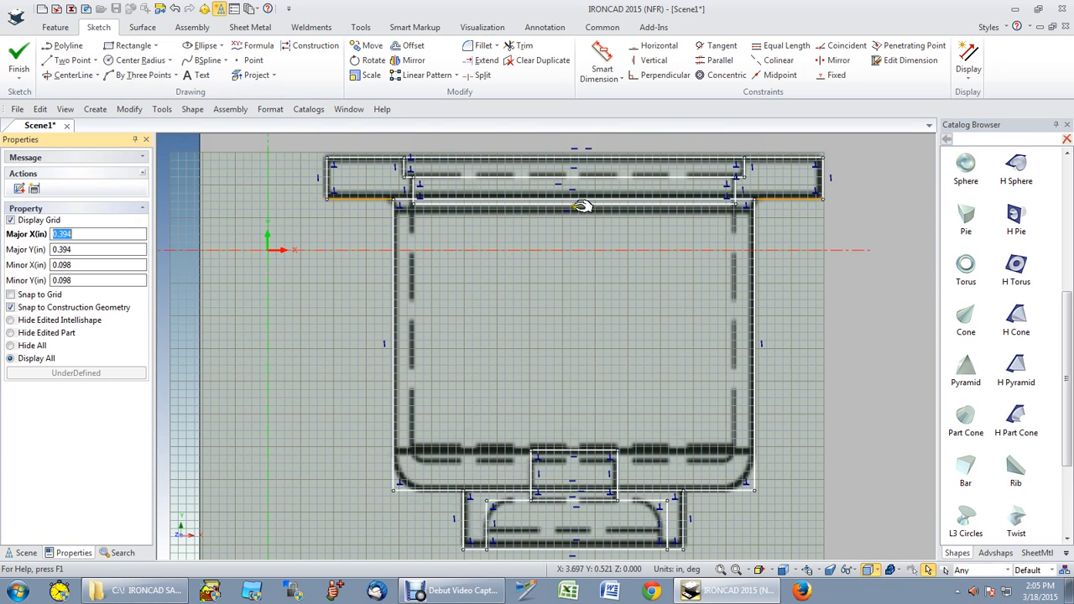
Stretch the 3.88 in wide rectangle's lower edge down to the dashed cavity floor, about 2.53 in below the sketch origin.
{"action": "left_click", "coordinate": [575, 263]}
{"action": "mouse_move", "coordinate": [575, 263]}
{"action": "left_mouse_down"}
{"action": "mouse_move", "coordinate": [539, 311]}
{"action": "mouse_move", "coordinate": [535, 397]}
{"action": "left_mouse_up"}
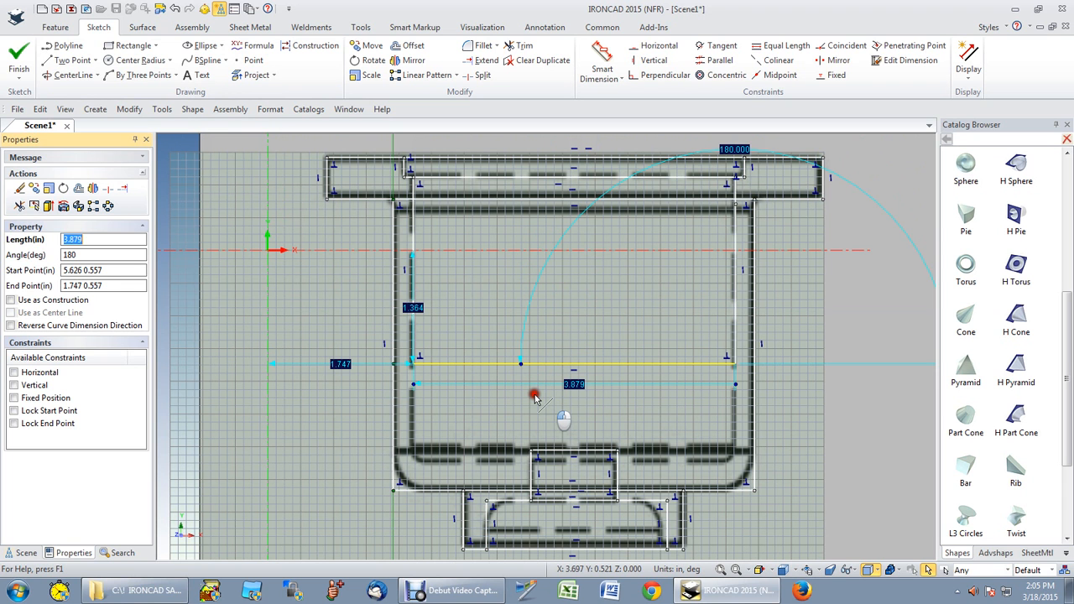
{"action": "left_click_drag", "start_coordinate": [535, 397], "coordinate": [542, 477]}
{"action": "scroll", "coordinate": [769, 525], "scroll_direction": "down", "scroll_amount": 2}
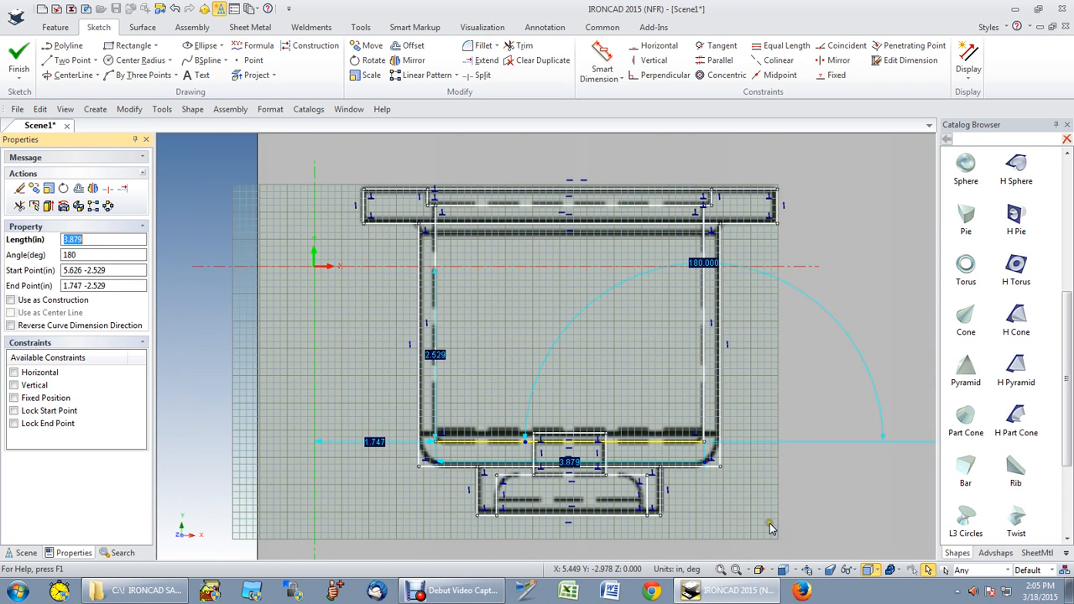
Draw a vertical axis line through the middle of the traced drawing, passing through the midpoint of the foot's bottom edge.
{"action": "scroll", "coordinate": [769, 525], "scroll_direction": "up", "scroll_amount": 2}
{"action": "scroll", "coordinate": [769, 525], "scroll_direction": "down", "scroll_amount": 2}
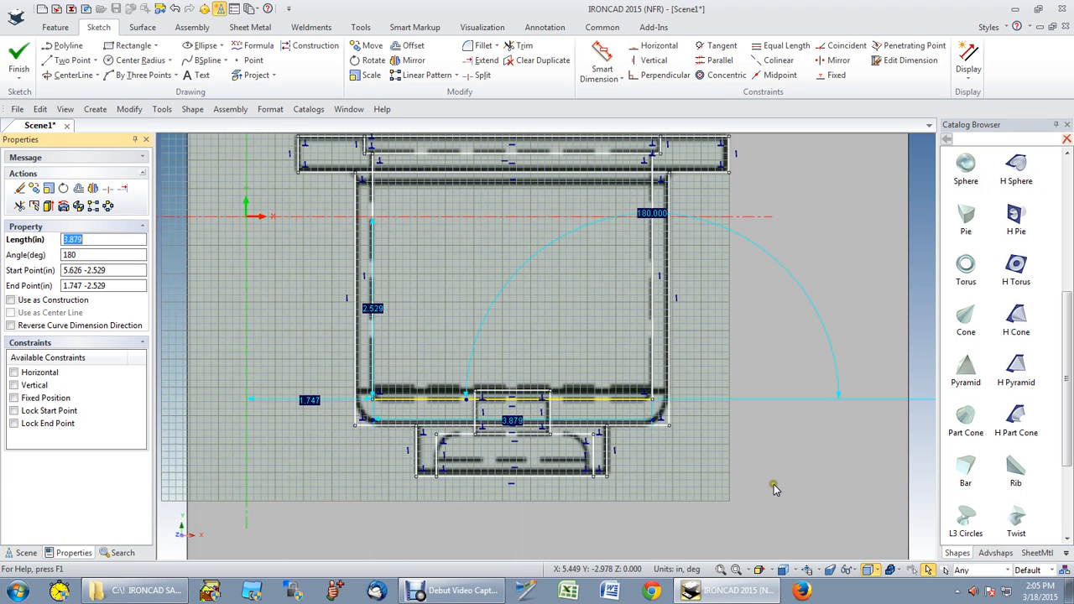
{"action": "scroll", "coordinate": [546, 215], "scroll_direction": "up", "scroll_amount": 1}
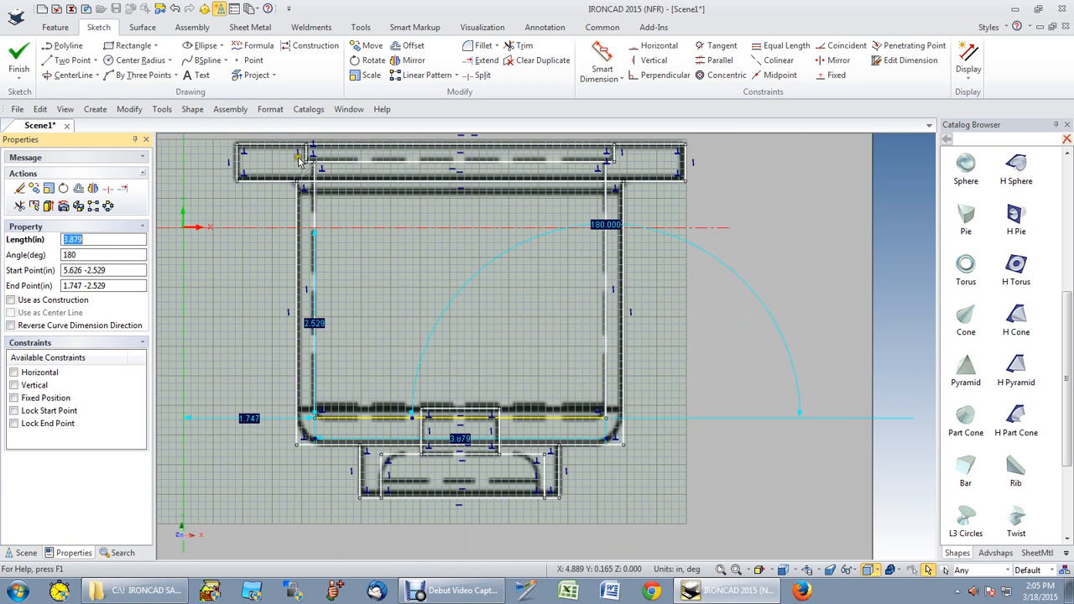
{"action": "key", "text": "c"}
{"action": "left_click", "coordinate": [459, 498]}
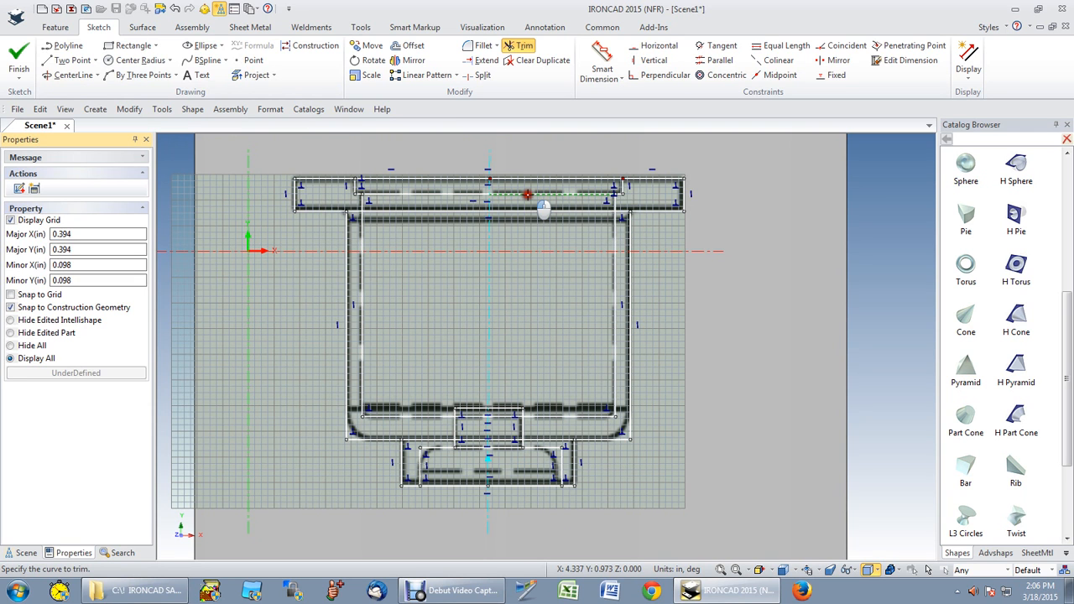
Trim away all sketch lines on the right side of the vertical axis, leaving only the left half of the trace.
{"action": "left_click", "coordinate": [526, 194]}
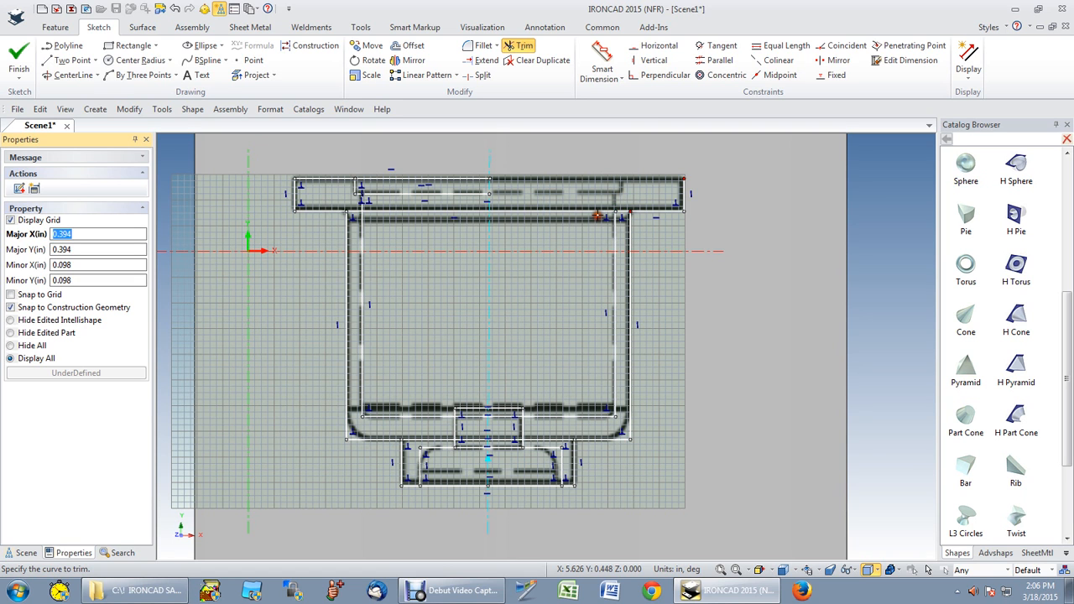
{"action": "left_click", "coordinate": [613, 243]}
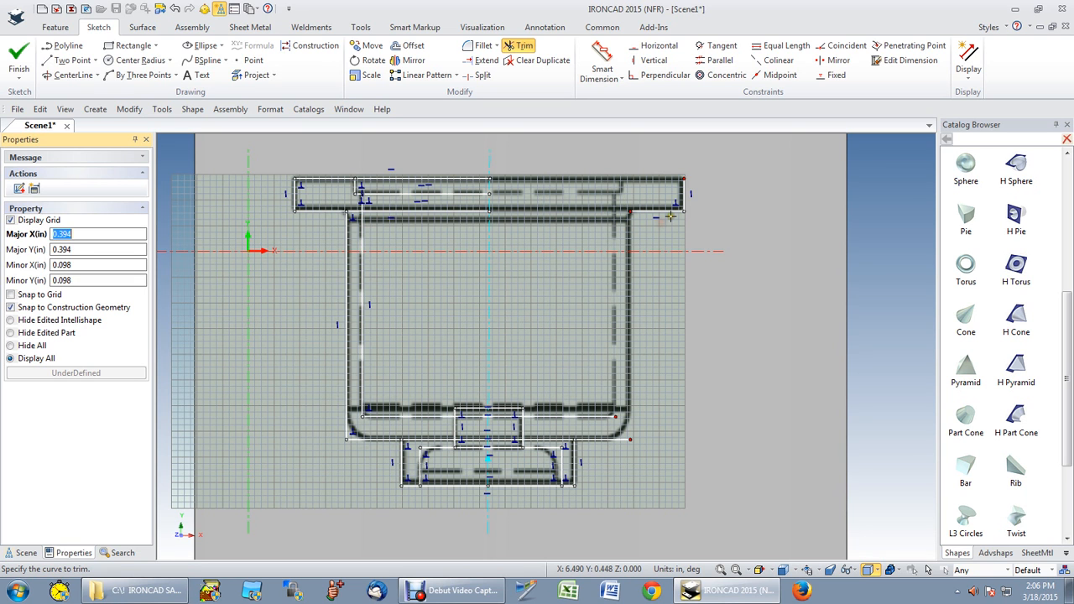
{"action": "left_click", "coordinate": [670, 216]}
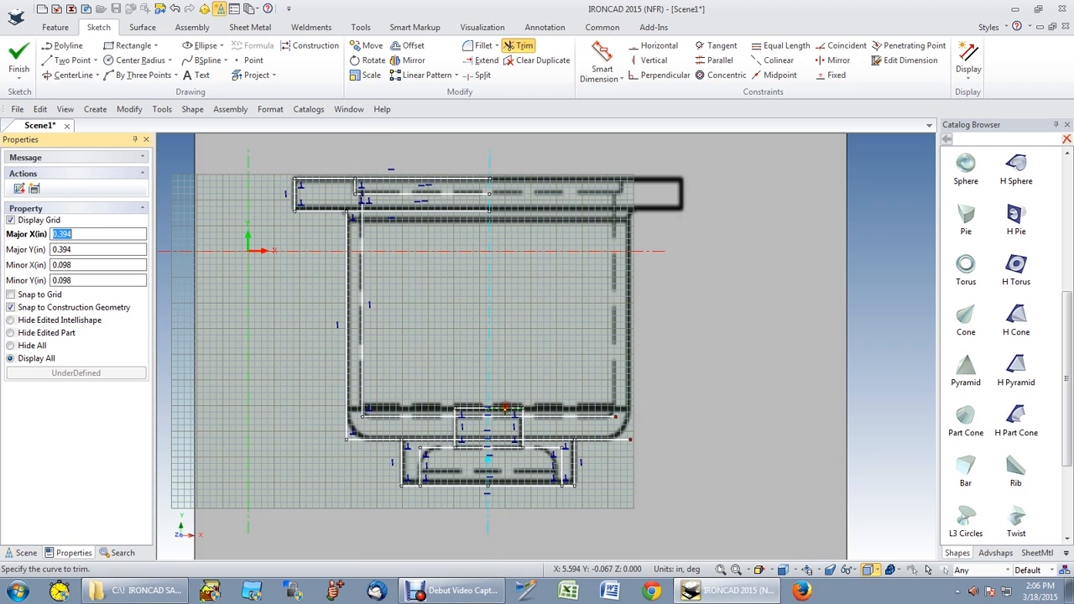
{"action": "left_click_drag", "start_coordinate": [504, 407], "coordinate": [503, 445]}
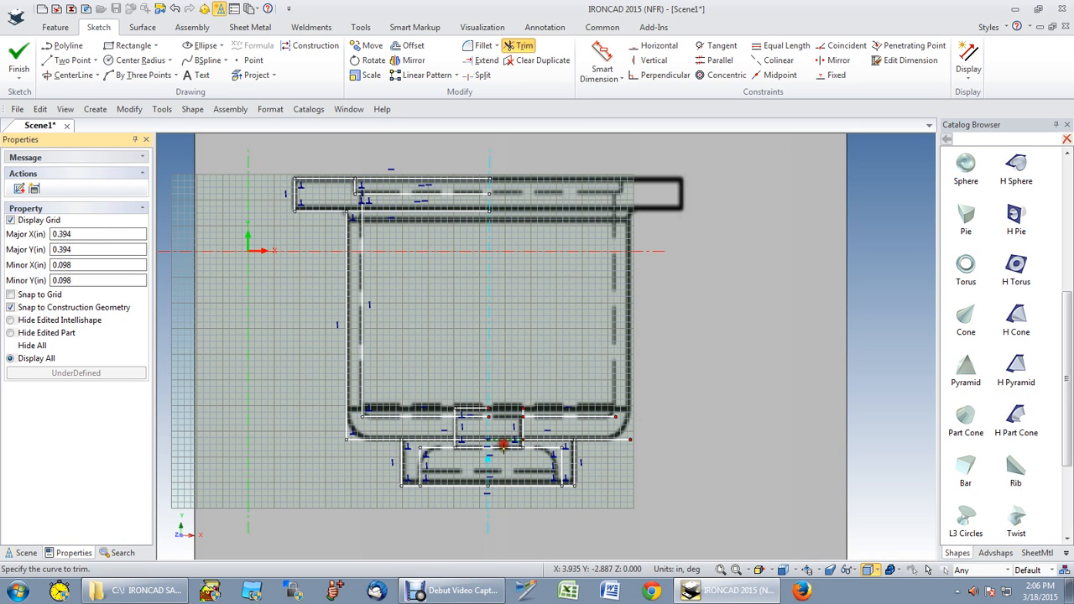
{"action": "left_click", "coordinate": [503, 444]}
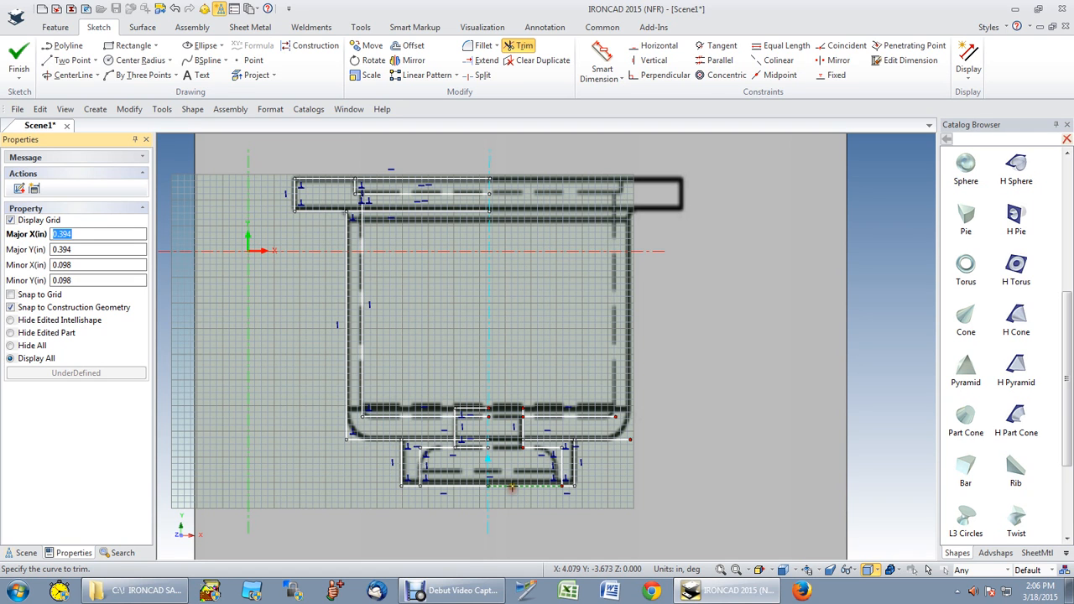
{"action": "left_click", "coordinate": [511, 486]}
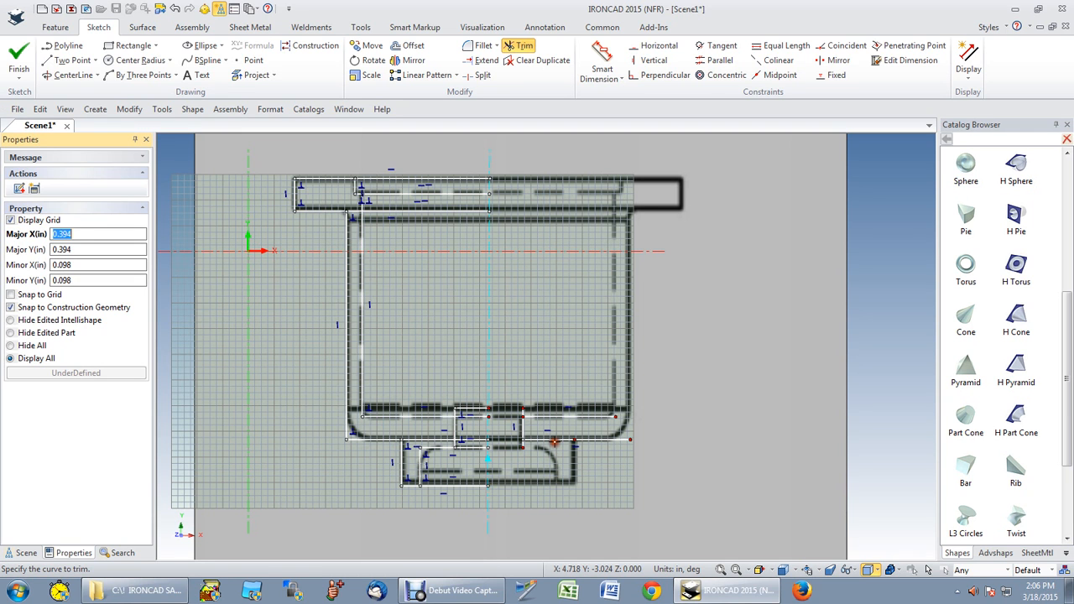
{"action": "left_click", "coordinate": [525, 440]}
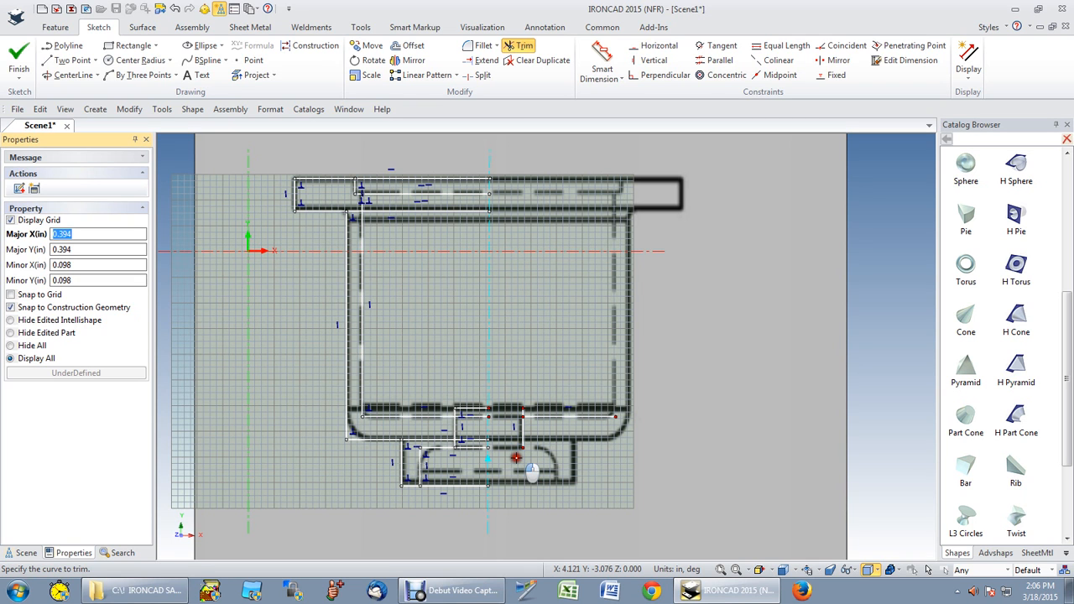
{"action": "left_click_drag", "start_coordinate": [516, 458], "coordinate": [506, 316]}
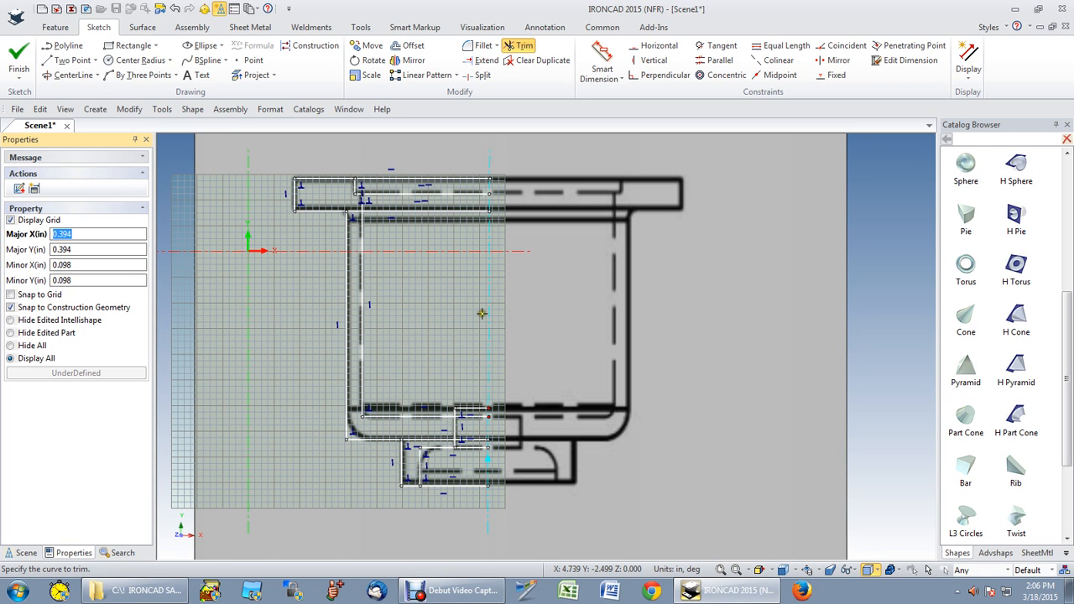
Trim the flange's surplus lines across the recess and cavity opening and between the outer wall and cavity wall.
{"action": "scroll", "coordinate": [441, 244], "scroll_direction": "up", "scroll_amount": 2}
{"action": "left_click", "coordinate": [441, 244]}
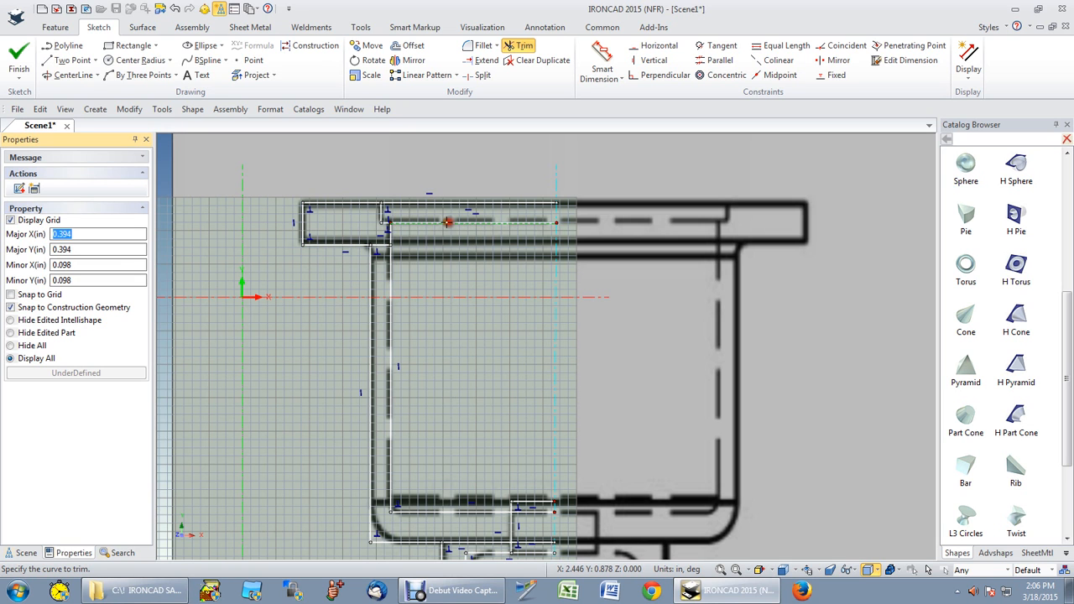
{"action": "left_click", "coordinate": [448, 221]}
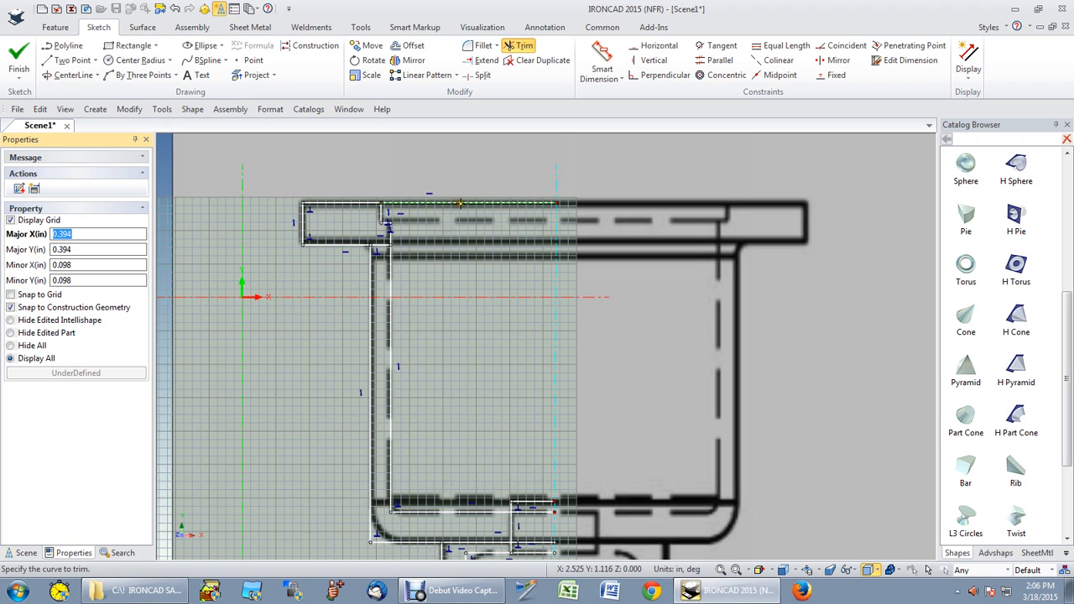
{"action": "left_click", "coordinate": [460, 203]}
{"action": "scroll", "coordinate": [460, 203], "scroll_direction": "up", "scroll_amount": 1}
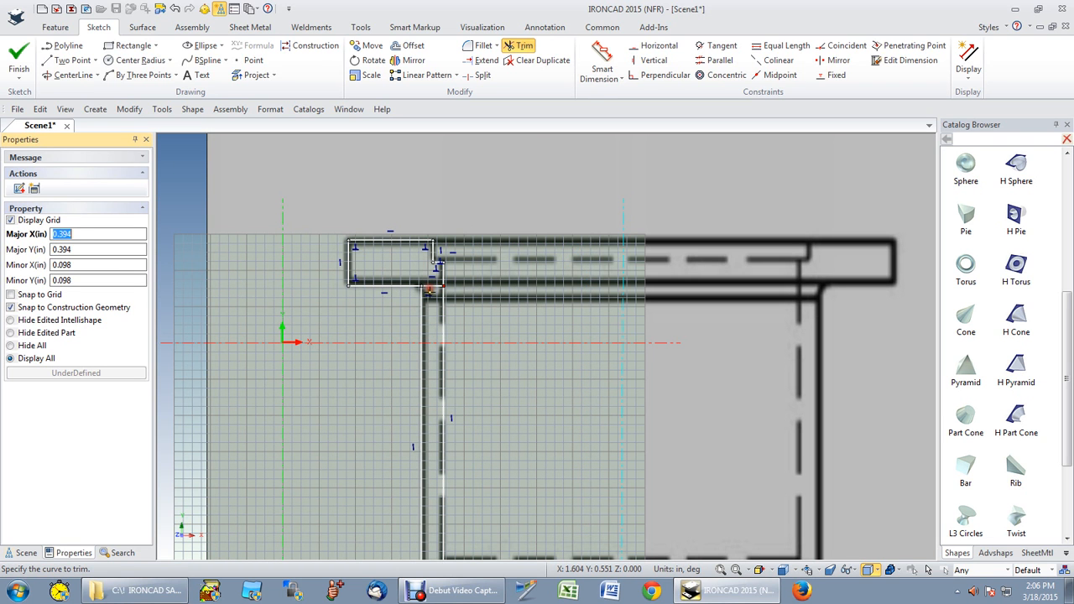
{"action": "left_click", "coordinate": [429, 291]}
Trim the leftover lines crossing the small hole and foot pocket so the lower half-section becomes one closed outline.
{"action": "scroll", "coordinate": [604, 508], "scroll_direction": "down", "scroll_amount": 2}
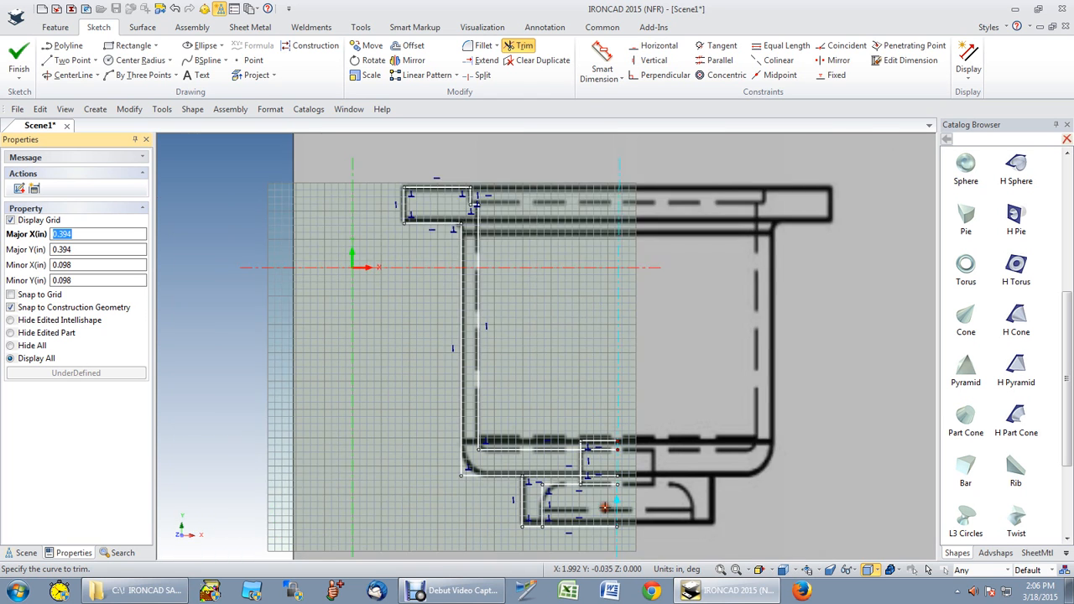
{"action": "scroll", "coordinate": [602, 501], "scroll_direction": "up", "scroll_amount": 1}
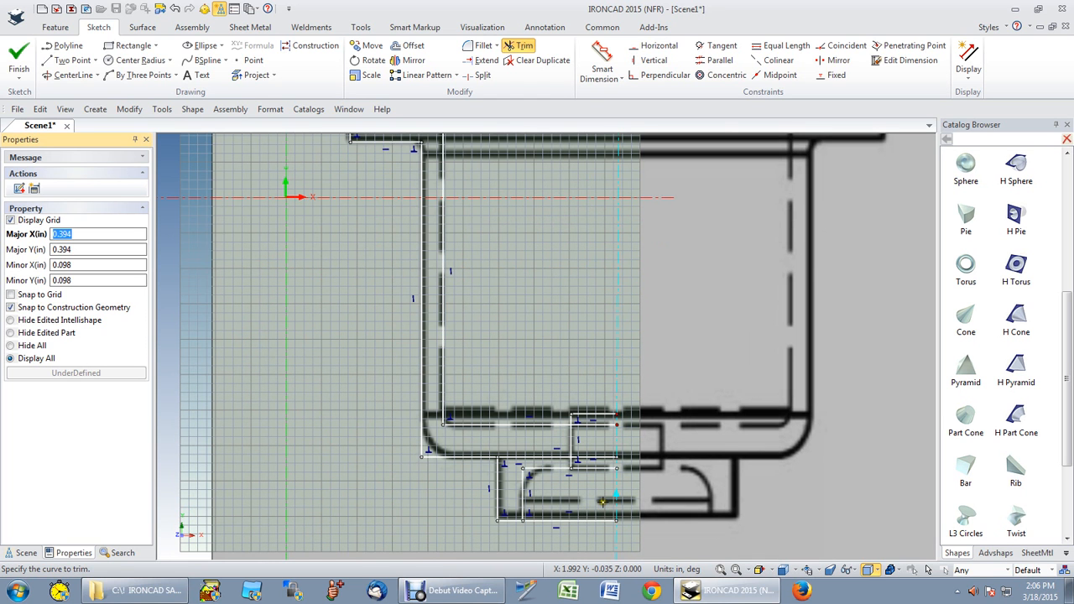
{"action": "scroll", "coordinate": [602, 502], "scroll_direction": "up", "scroll_amount": 2}
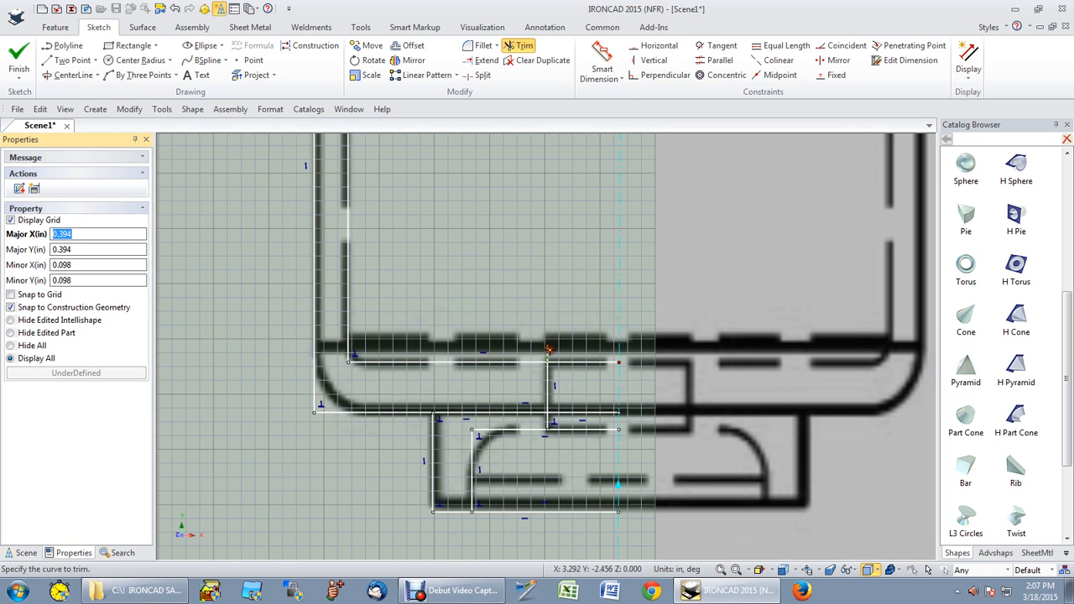
{"action": "left_click", "coordinate": [551, 362]}
{"action": "left_click", "coordinate": [551, 428]}
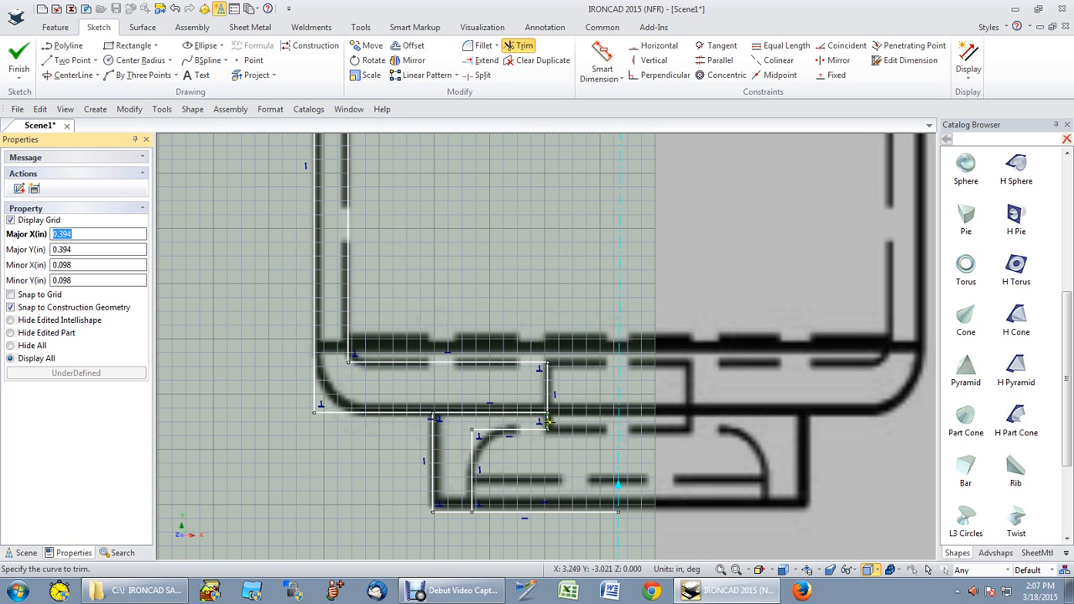
{"action": "scroll", "coordinate": [528, 460], "scroll_direction": "down", "scroll_amount": 1}
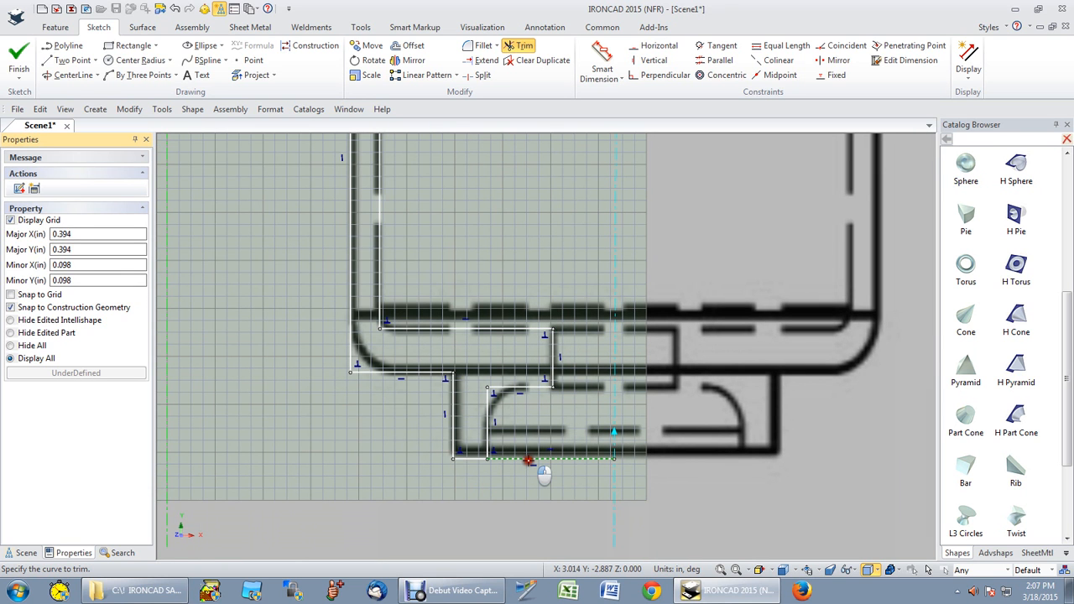
{"action": "scroll", "coordinate": [528, 460], "scroll_direction": "down", "scroll_amount": 1}
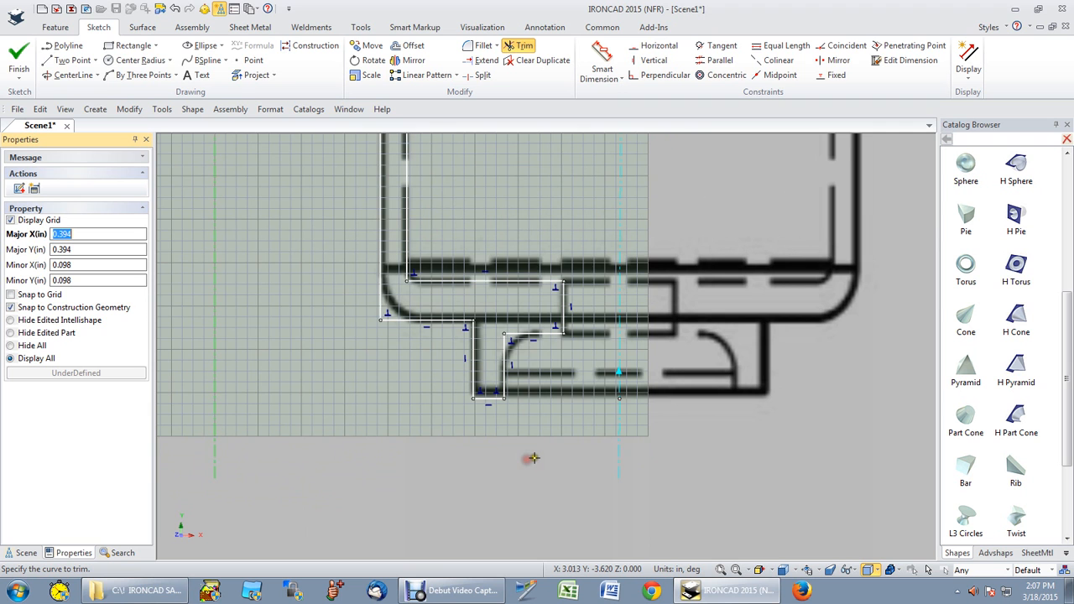
{"action": "scroll", "coordinate": [533, 458], "scroll_direction": "up", "scroll_amount": 1}
{"action": "scroll", "coordinate": [421, 233], "scroll_direction": "down", "scroll_amount": 1}
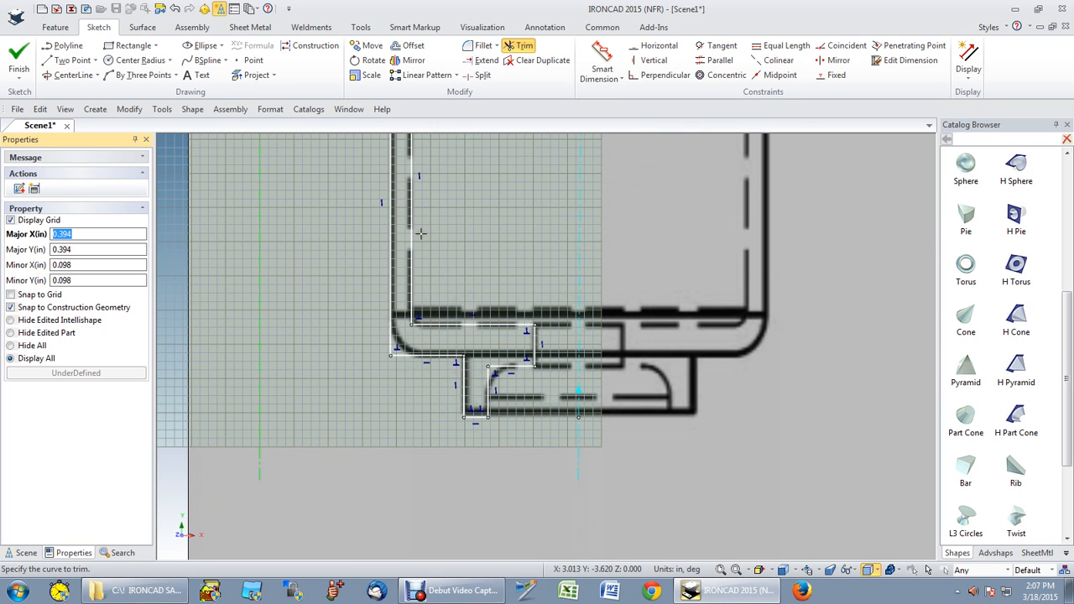
Spin the closed half-section 360 degrees about the vertical axis as a new standalone part with added material.
{"action": "scroll", "coordinate": [531, 397], "scroll_direction": "down", "scroll_amount": 1}
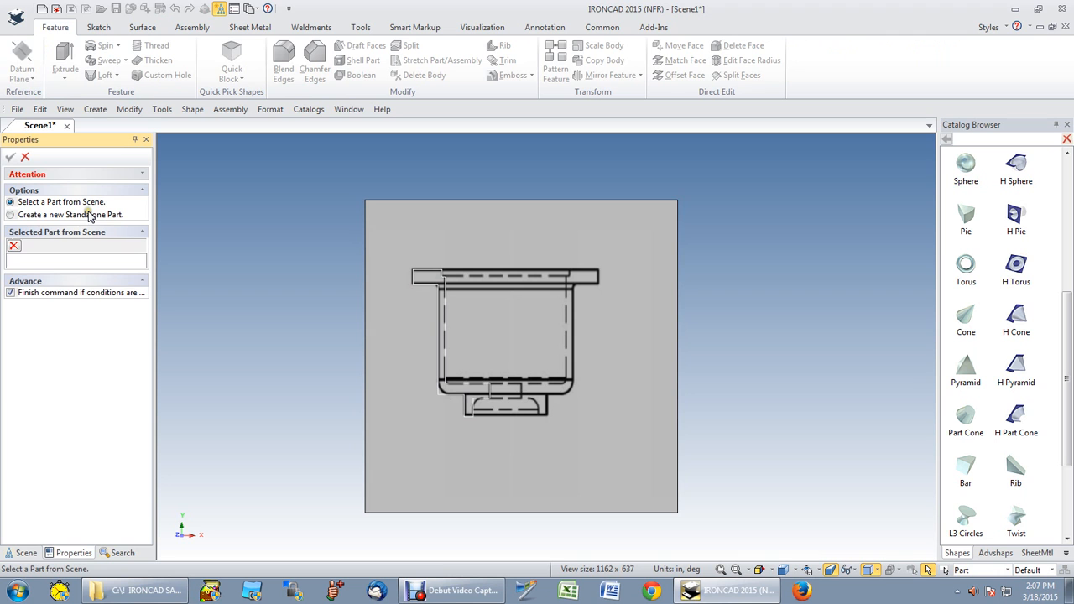
{"action": "left_click", "coordinate": [11, 214]}
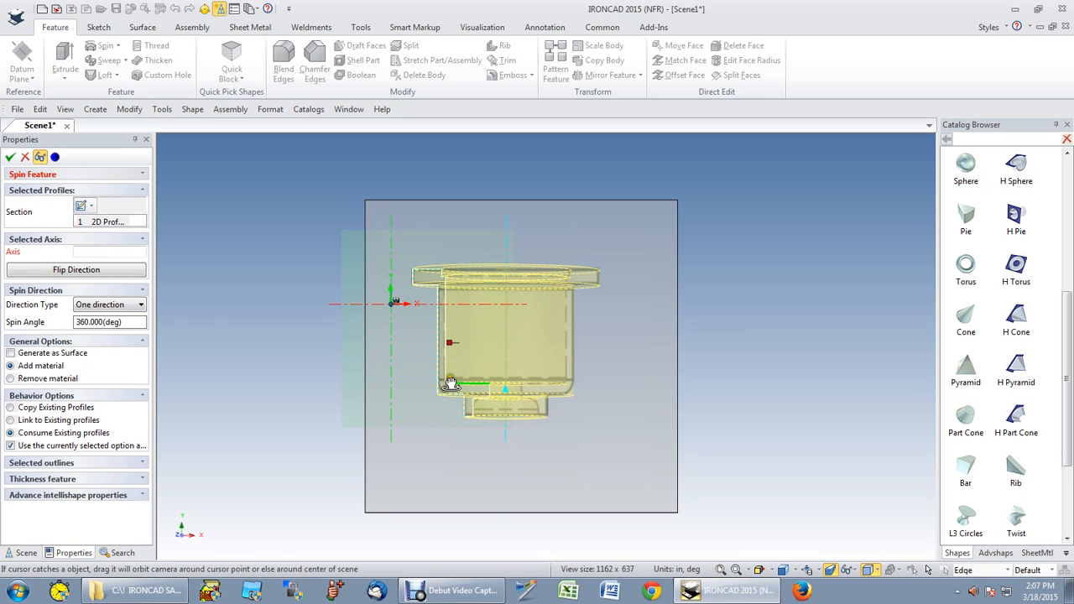
{"action": "middle_click_drag", "start_coordinate": [451, 384], "coordinate": [471, 388]}
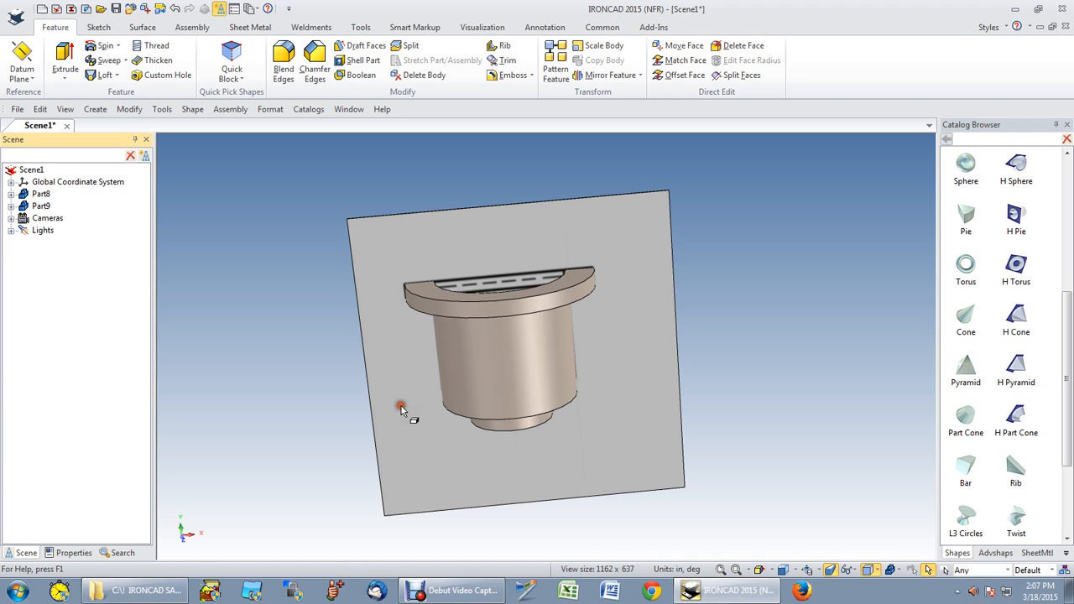
Suppress the slab part and inspect the spun part from above and below.
{"action": "middle_click_drag", "start_coordinate": [401, 406], "coordinate": [537, 383]}
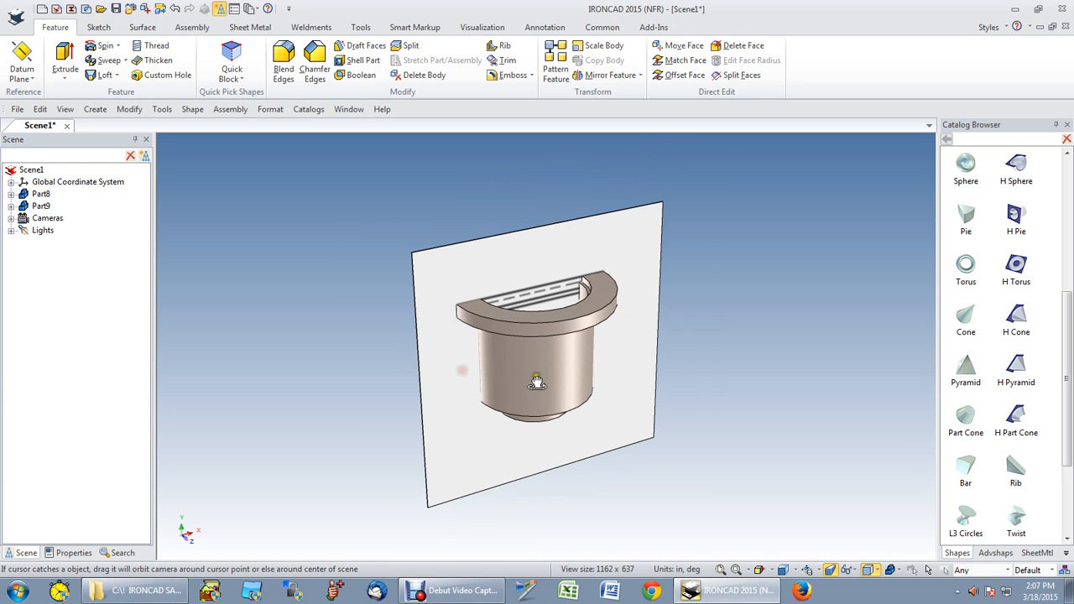
{"action": "middle_click_drag", "start_coordinate": [536, 382], "coordinate": [666, 311]}
{"action": "left_click", "coordinate": [42, 195]}
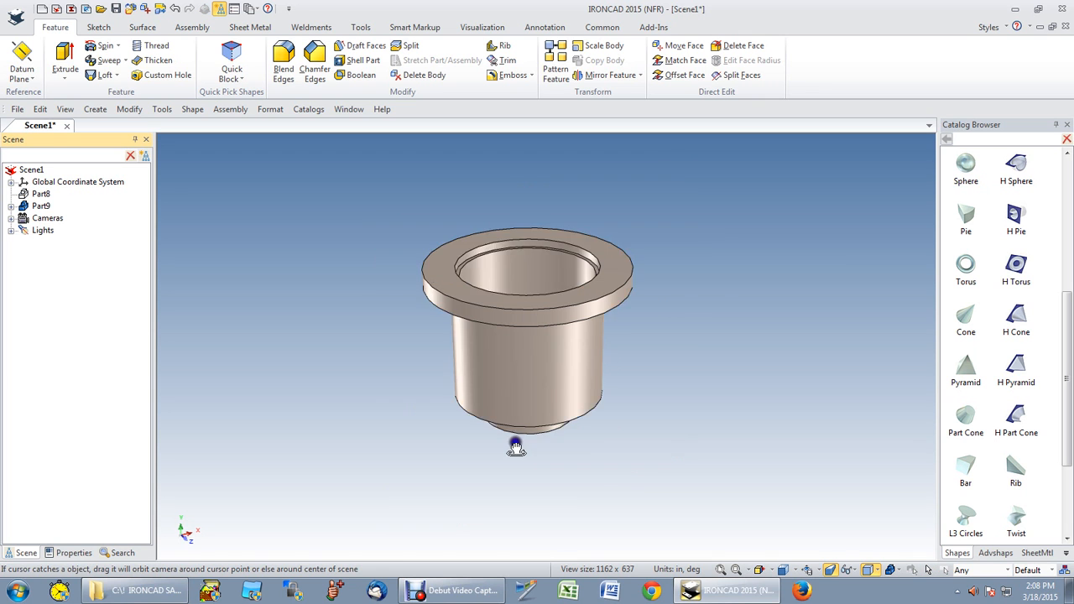
{"action": "mouse_move", "coordinate": [515, 442]}
{"action": "middle_mouse_down"}
{"action": "mouse_move", "coordinate": [599, 373]}
{"action": "mouse_move", "coordinate": [486, 351]}
{"action": "mouse_move", "coordinate": [514, 455]}
{"action": "mouse_move", "coordinate": [523, 453]}
{"action": "middle_mouse_up"}
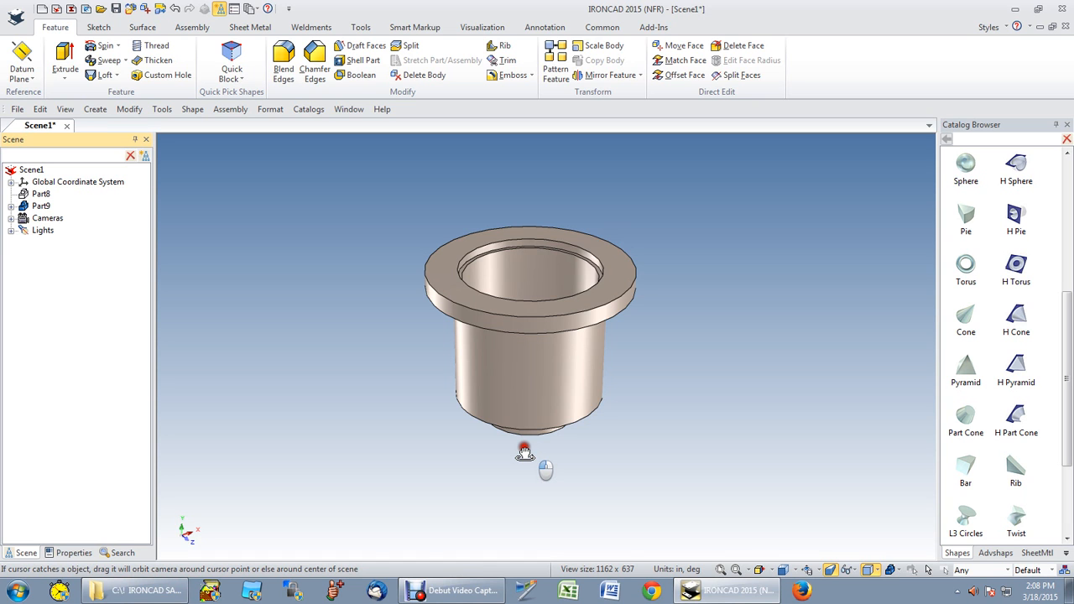
{"action": "middle_click_drag", "start_coordinate": [523, 453], "coordinate": [546, 359]}
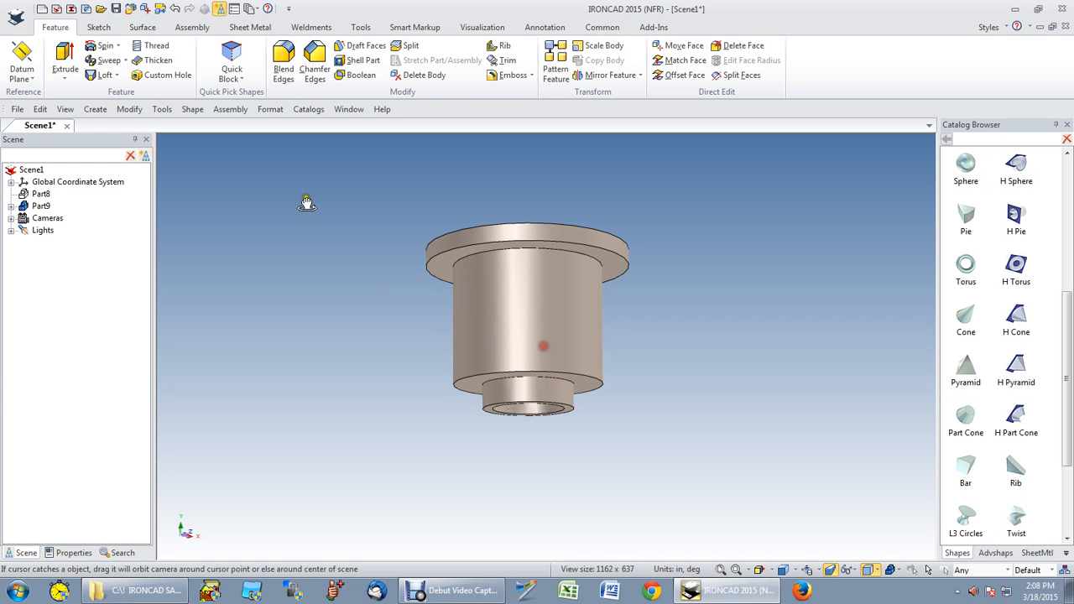